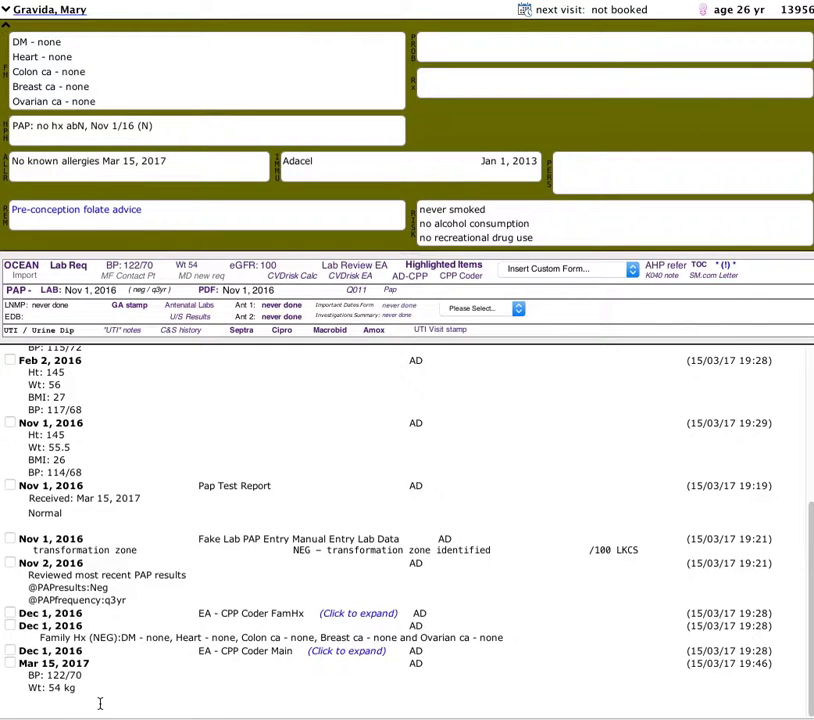
Step: Add the lines "? Pregnant" and "urine dip POS" below the vitals in the Mar 15, 2017 visit note
{"action": "key", "text": "Return"}
{"action": "type", "text": "? Pregnant"}
{"action": "key", "text": "Return"}
{"action": "type", "text": "uri"}
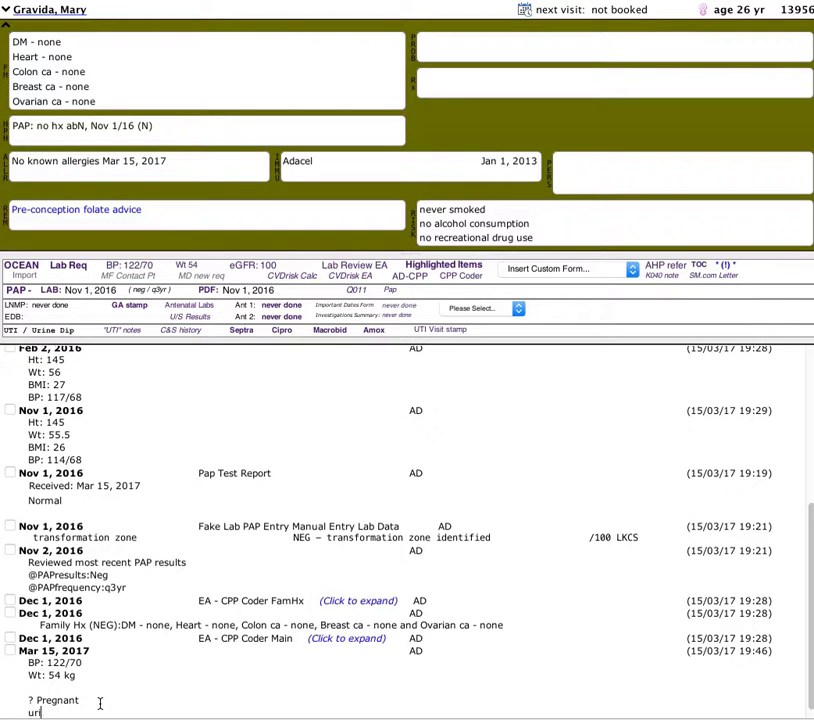
{"action": "type", "text": "ne dip POS"}
{"action": "key", "text": "Return"}
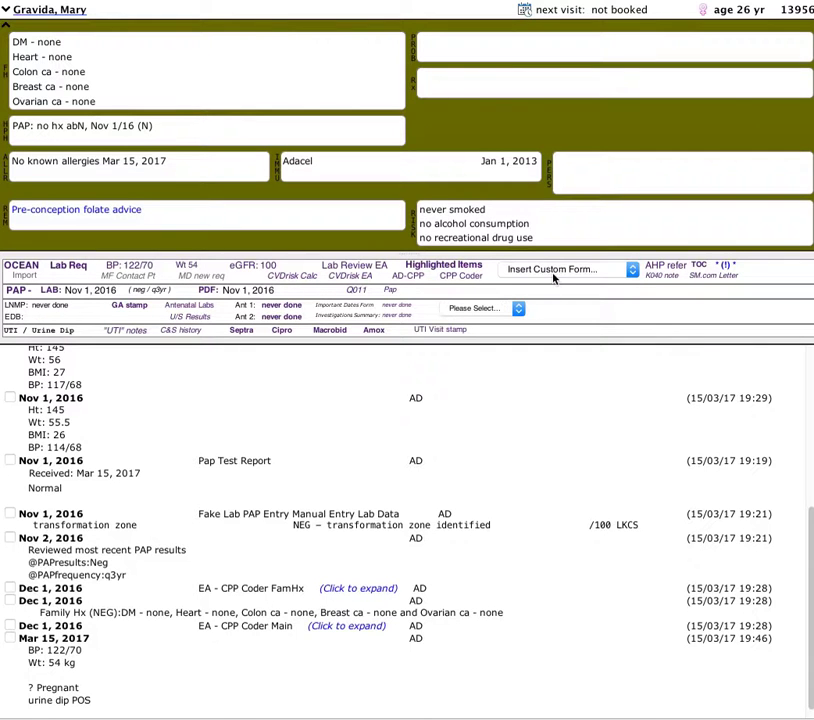
Step: Insert the EA - Initial Preg form and tick Urine Preg Confirms and Update CPP with "Pregnant (650)"
{"action": "left_click", "coordinate": [474, 310]}
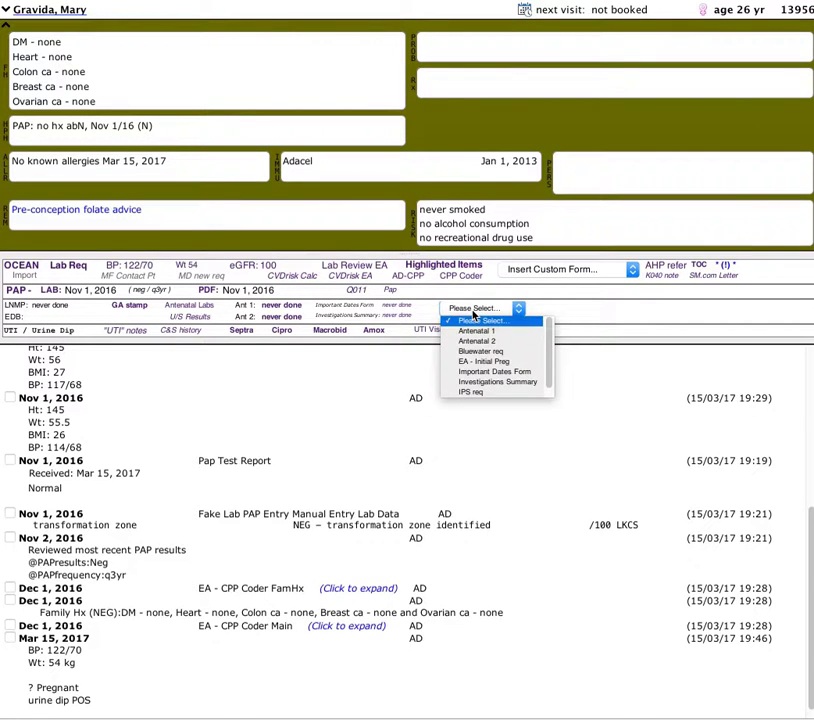
{"action": "left_click", "coordinate": [479, 363]}
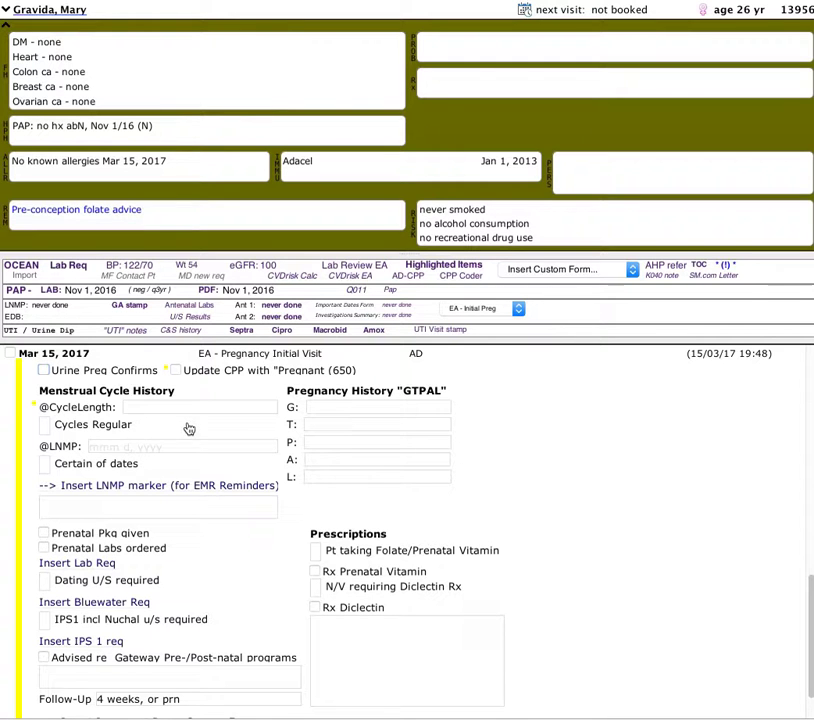
{"action": "left_click", "coordinate": [43, 370]}
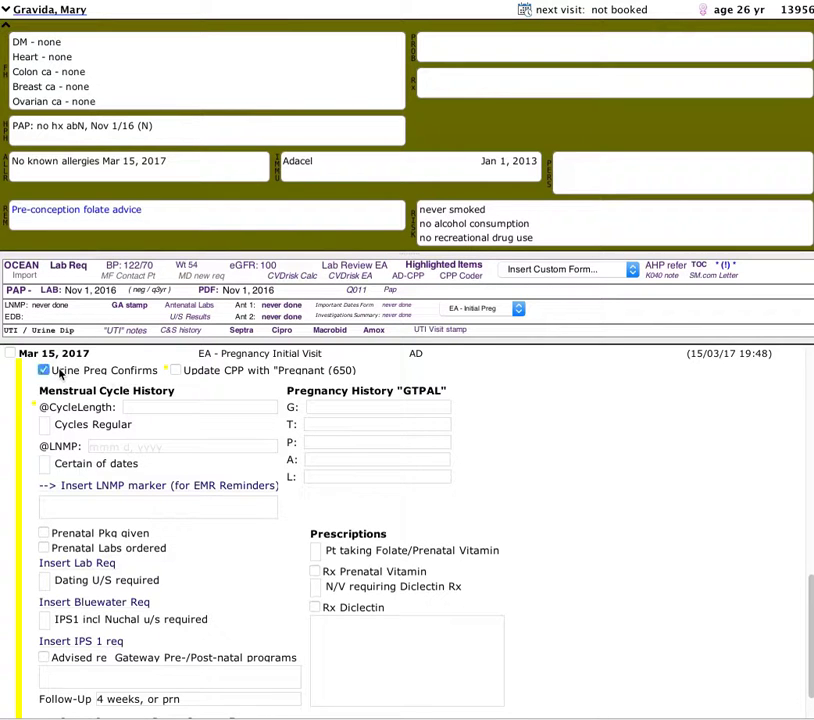
{"action": "left_click", "coordinate": [213, 373]}
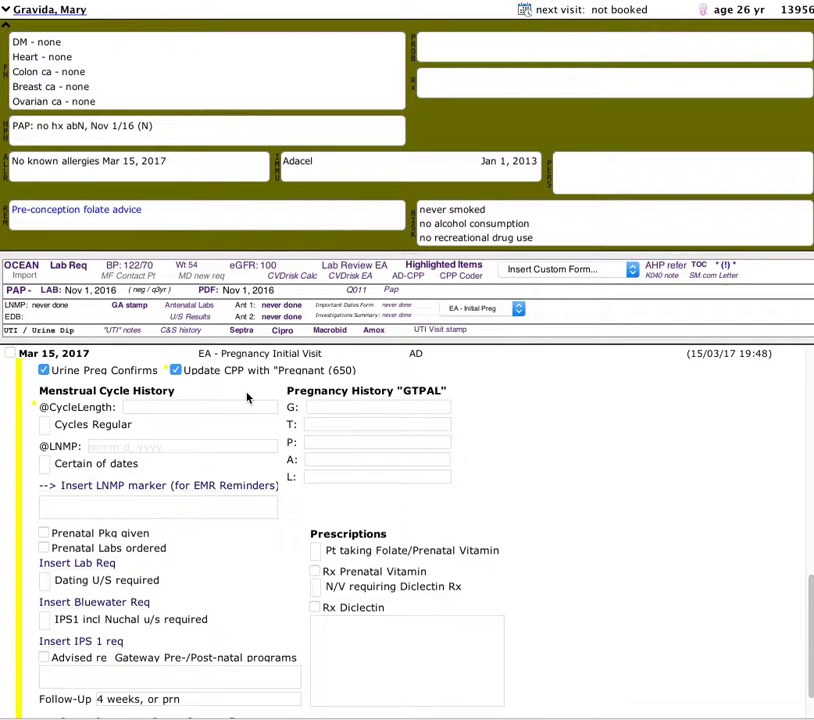
Step: Complete the menstrual history with cycle length 28, regular cycles Y, LNMP Jan 1, 2017 and certain of dates Y
{"action": "left_click", "coordinate": [181, 403]}
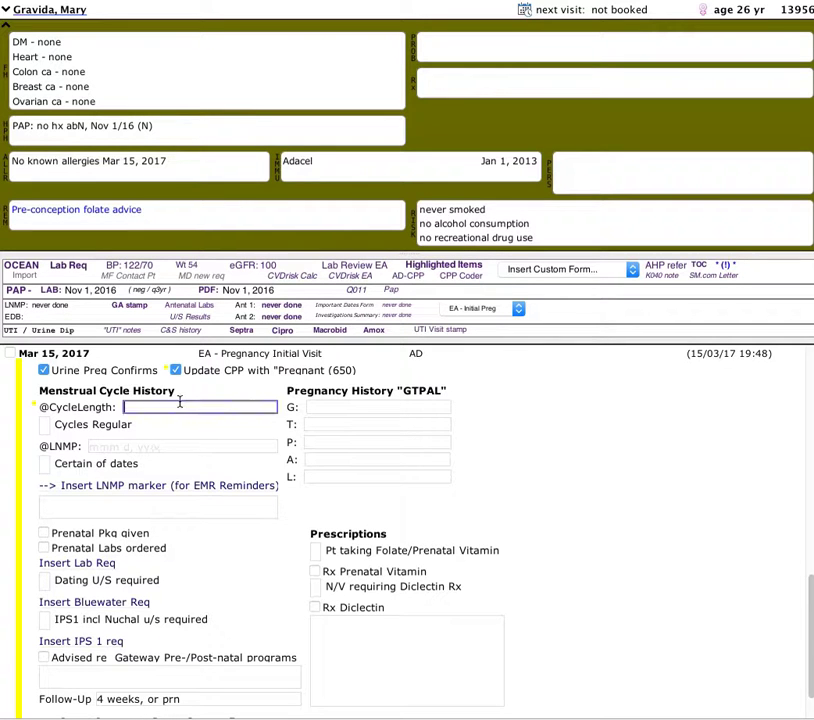
{"action": "type", "text": "28"}
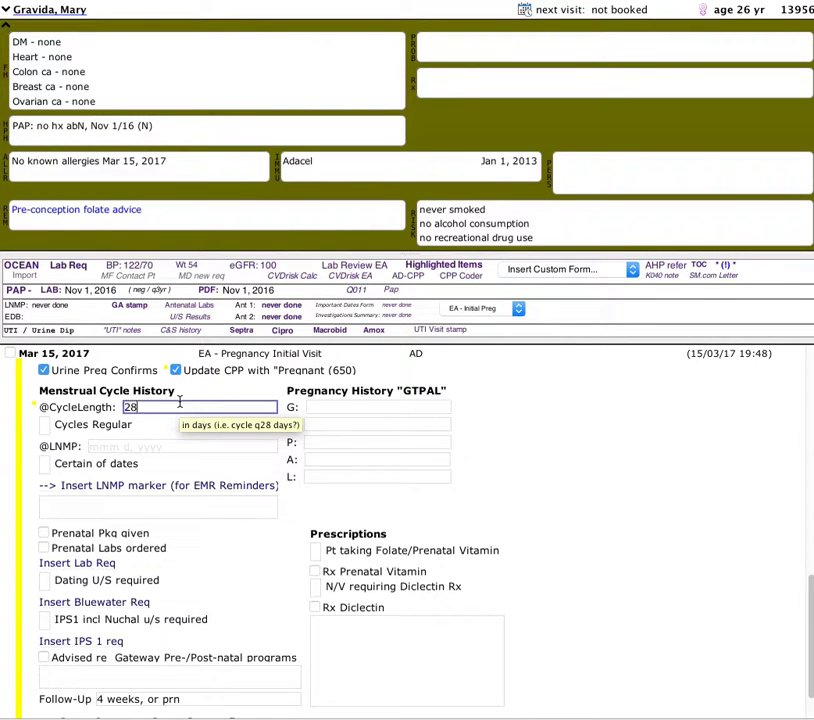
{"action": "left_click", "coordinate": [46, 426]}
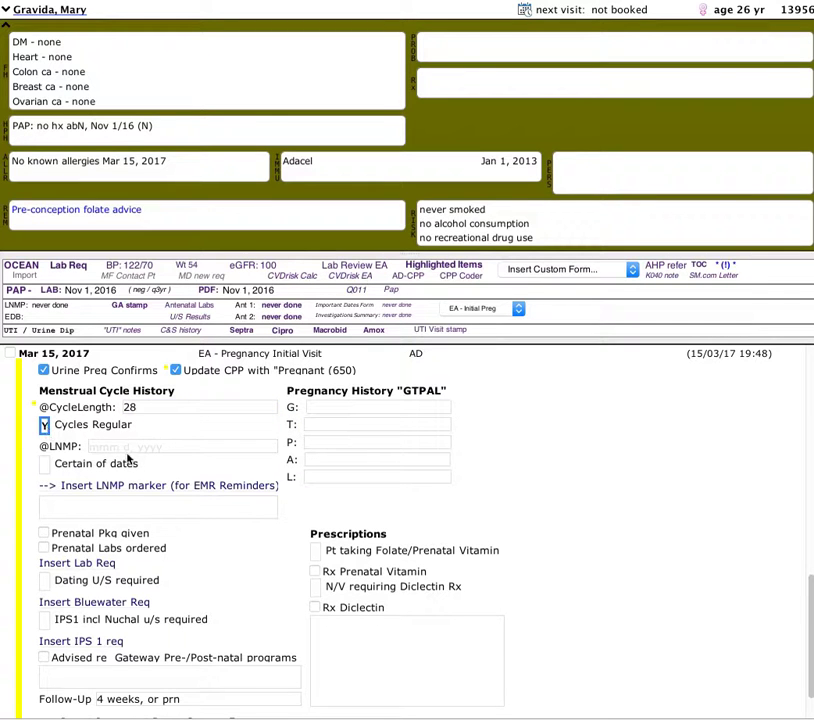
{"action": "left_click", "coordinate": [129, 448]}
{"action": "type", "text": "jan "}
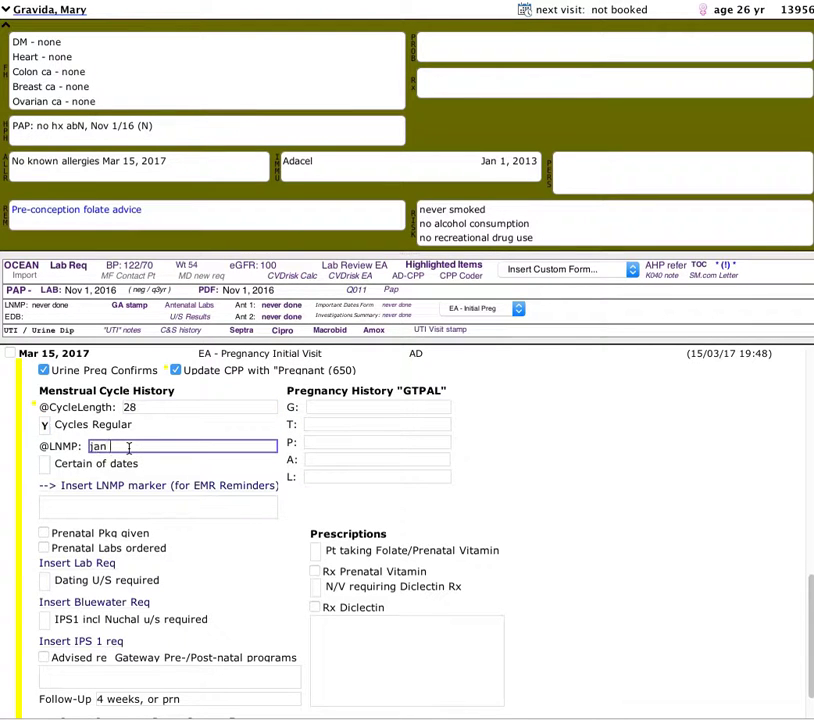
{"action": "type", "text": "1, 2017"}
{"action": "key", "text": "Tab"}
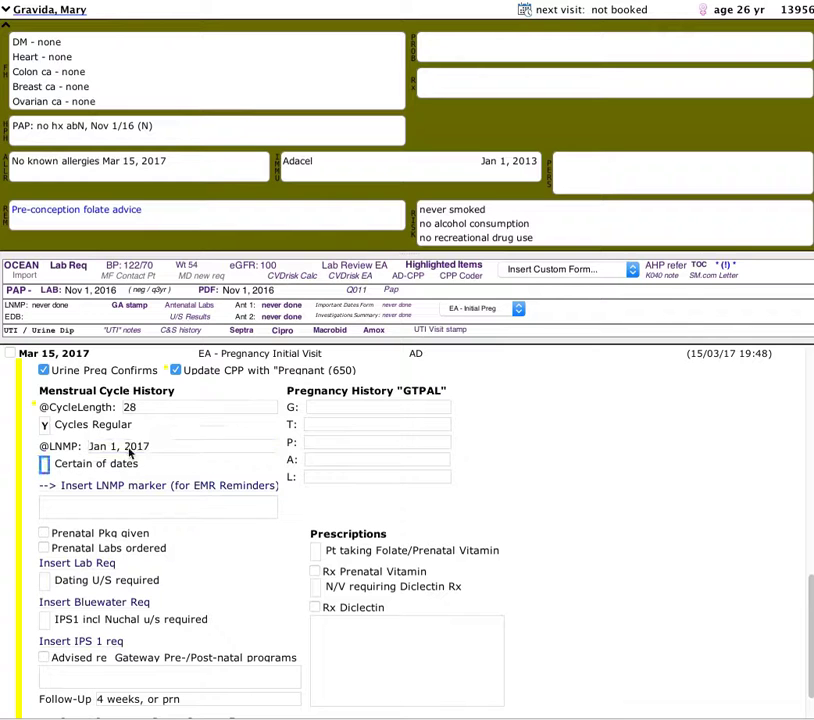
{"action": "left_click", "coordinate": [44, 463]}
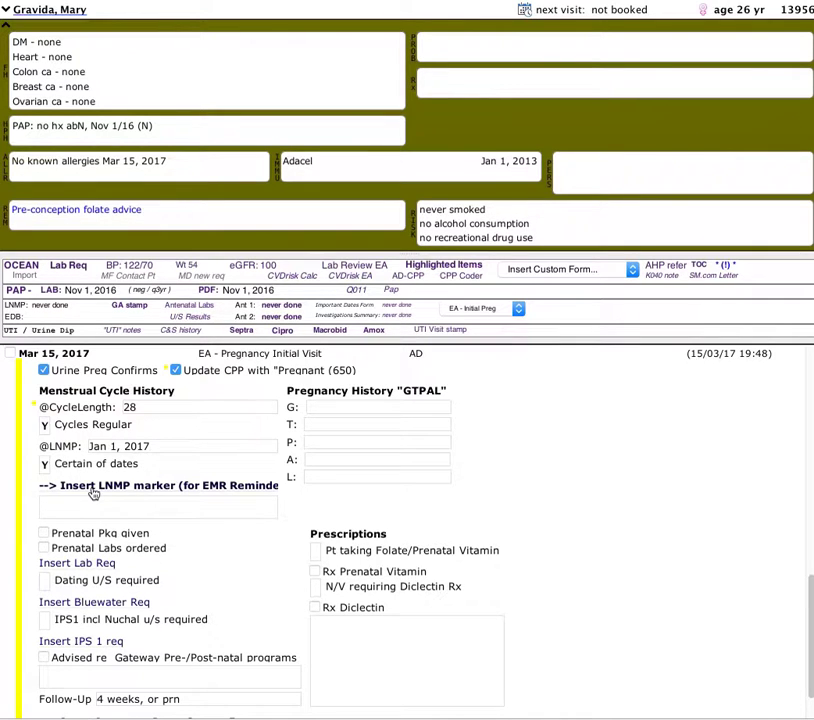
Step: Insert the LNMP marker for EMR reminders and change its note date to Jan 1, 2017
{"action": "scroll", "coordinate": [92, 490], "scroll_direction": "up", "scroll_amount": 3}
{"action": "scroll", "coordinate": [92, 490], "scroll_direction": "down", "scroll_amount": 5}
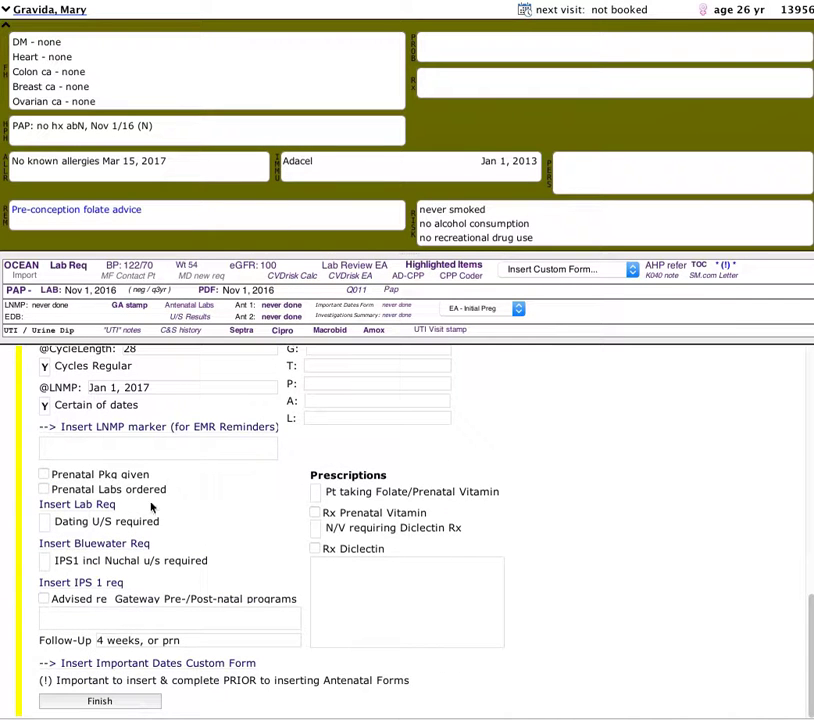
{"action": "left_click", "coordinate": [128, 434]}
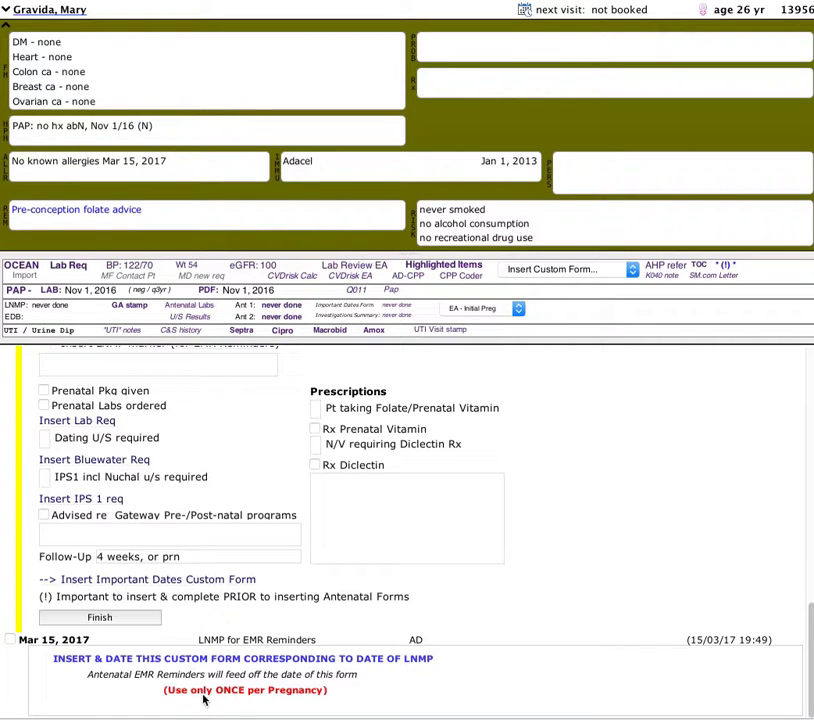
{"action": "left_click", "coordinate": [47, 642]}
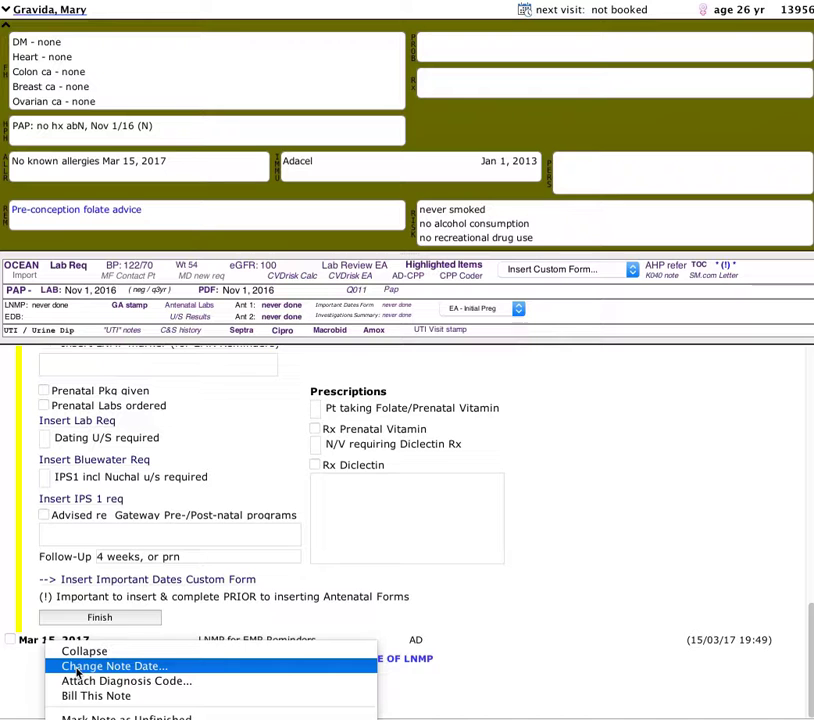
{"action": "left_click", "coordinate": [78, 666]}
{"action": "type", "text": "jan 1, 17"}
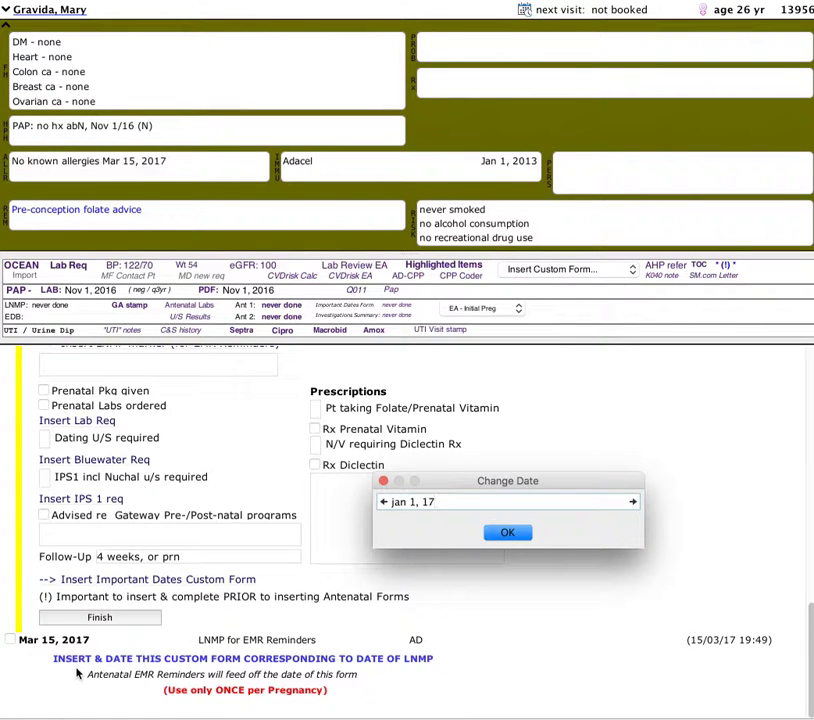
{"action": "left_click", "coordinate": [503, 534]}
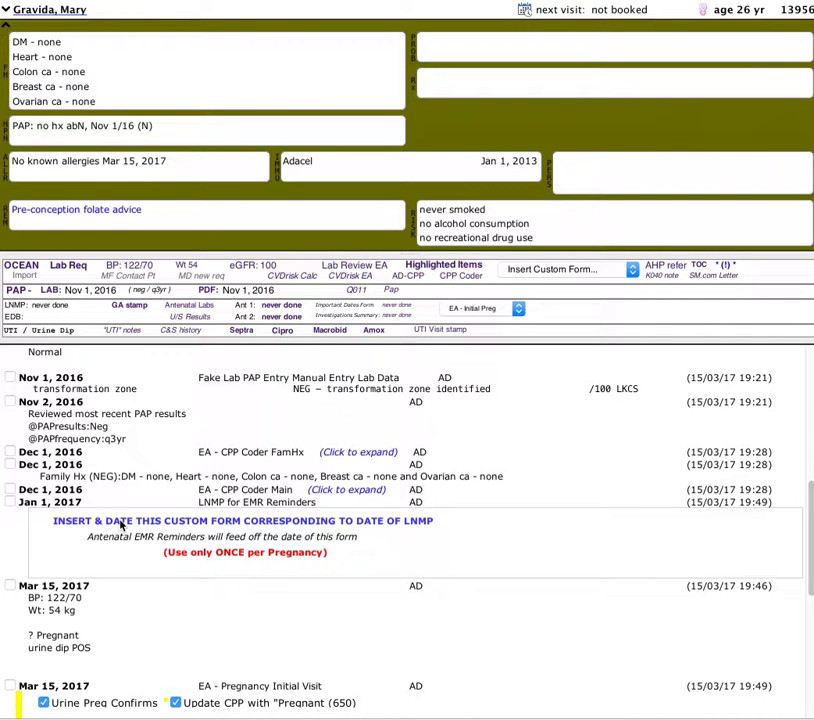
Step: Fill in the GTPAL pregnancy history with G 2, T 1, P 0, A 0 and L 1
{"action": "scroll", "coordinate": [120, 524], "scroll_direction": "down", "scroll_amount": 5}
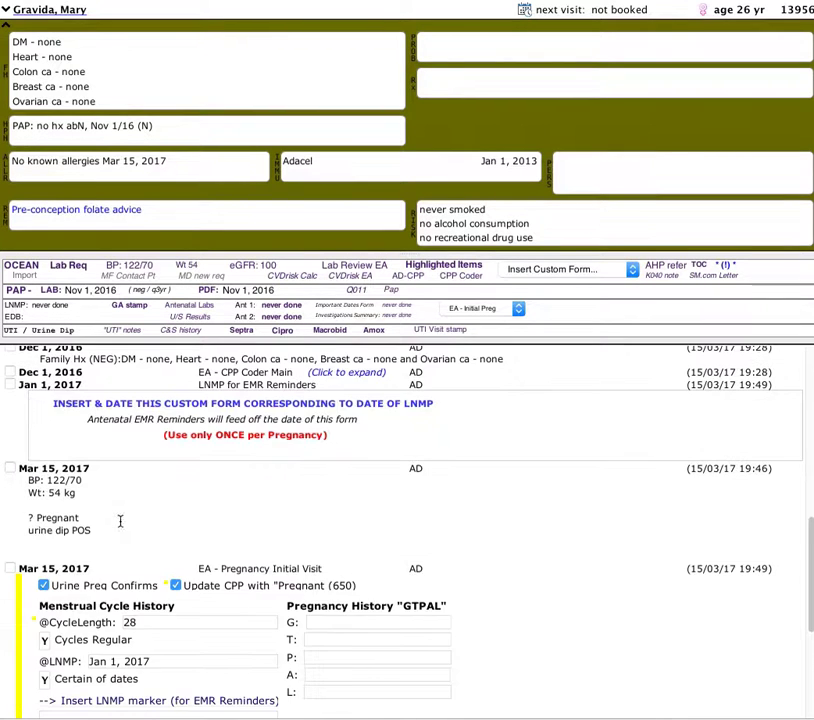
{"action": "scroll", "coordinate": [122, 527], "scroll_direction": "down", "scroll_amount": 5}
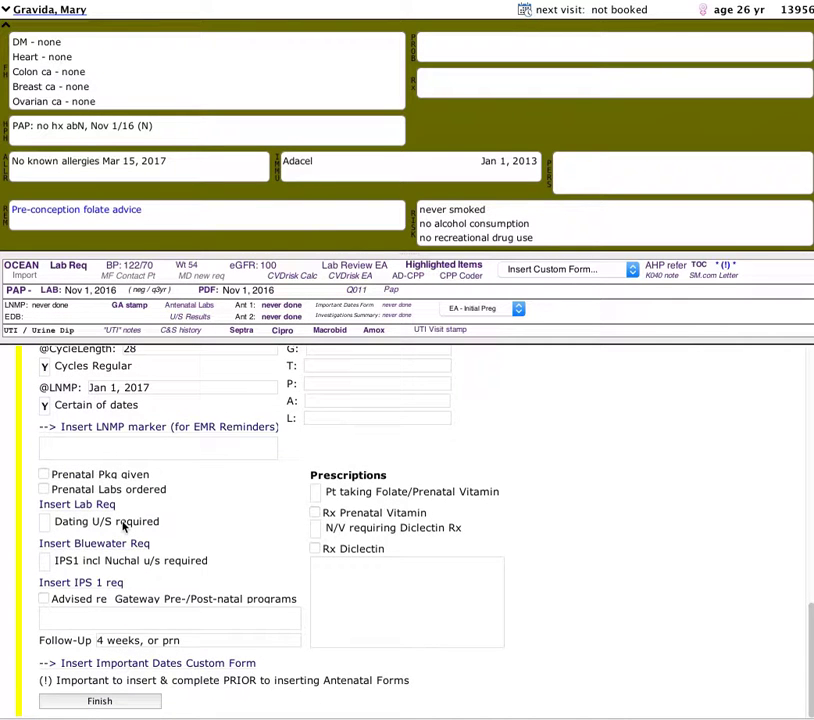
{"action": "scroll", "coordinate": [130, 515], "scroll_direction": "up", "scroll_amount": 2}
{"action": "scroll", "coordinate": [133, 511], "scroll_direction": "down", "scroll_amount": 1}
{"action": "left_click", "coordinate": [329, 387]}
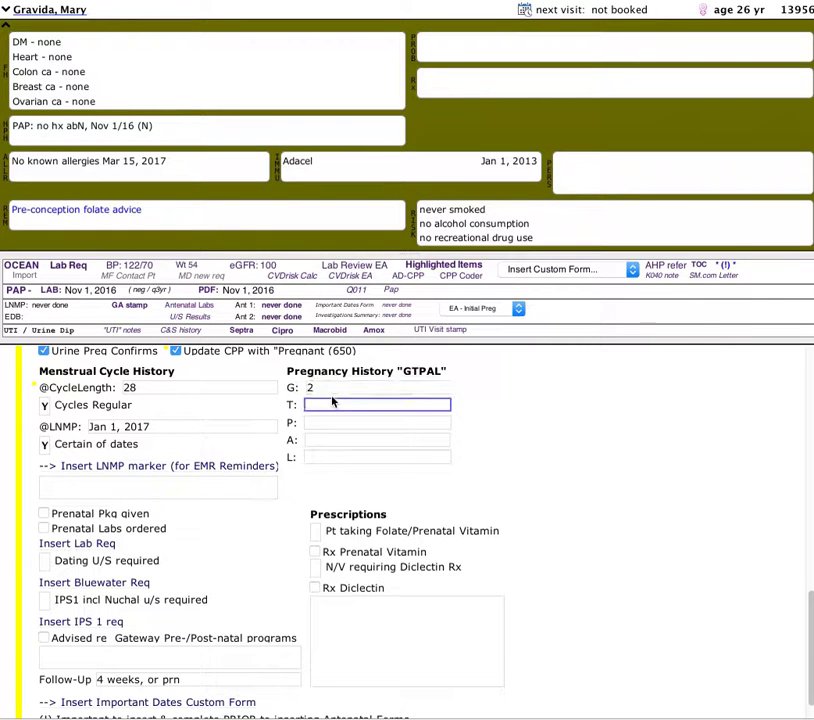
{"action": "key", "text": "Tab"}
{"action": "type", "text": "0"}
{"action": "key", "text": "Tab"}
{"action": "type", "text": "0"}
{"action": "key", "text": "Tab"}
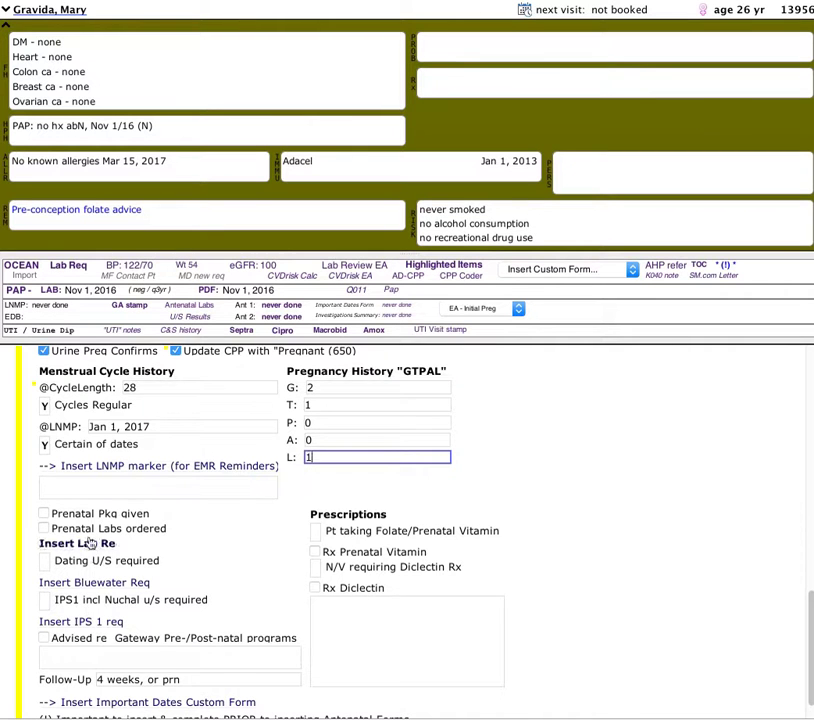
Step: Mark the prenatal package as given and the prenatal labs as ordered in the initial visit form
{"action": "scroll", "coordinate": [85, 521], "scroll_direction": "down", "scroll_amount": 1}
{"action": "left_click", "coordinate": [44, 474]}
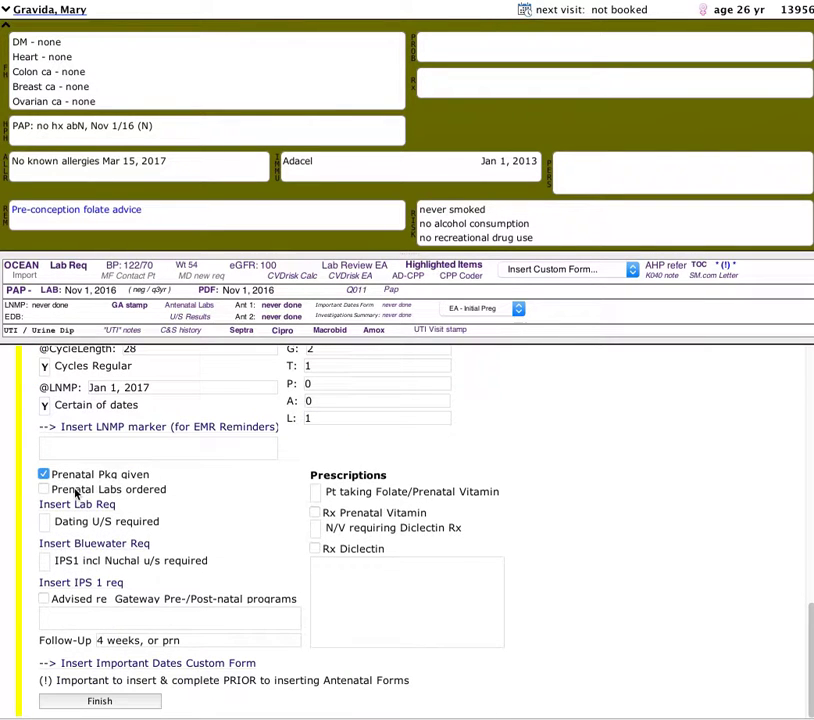
{"action": "left_click", "coordinate": [44, 489]}
Step: Insert the lab requisition from the pregnancy form and fill it with the Preg test preset
{"action": "left_click", "coordinate": [90, 508]}
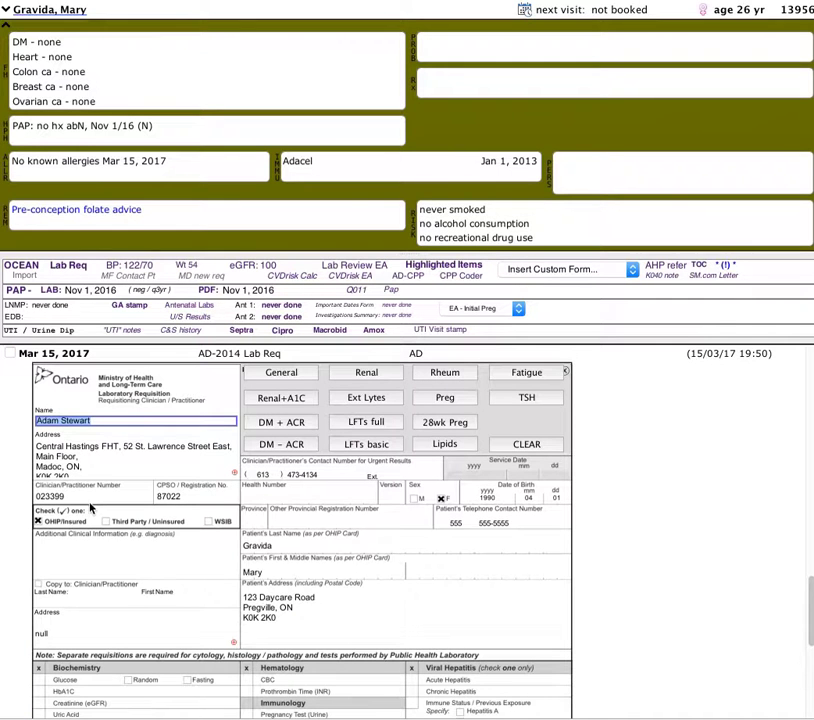
{"action": "scroll", "coordinate": [581, 220], "scroll_direction": "down", "scroll_amount": 3}
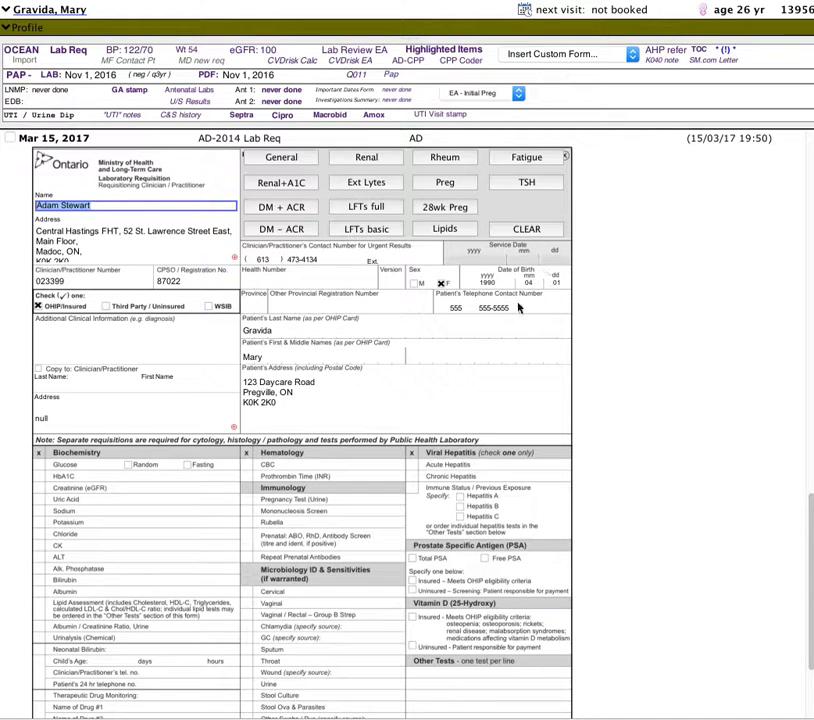
{"action": "left_click", "coordinate": [452, 185]}
{"action": "scroll", "coordinate": [345, 457], "scroll_direction": "down", "scroll_amount": 3}
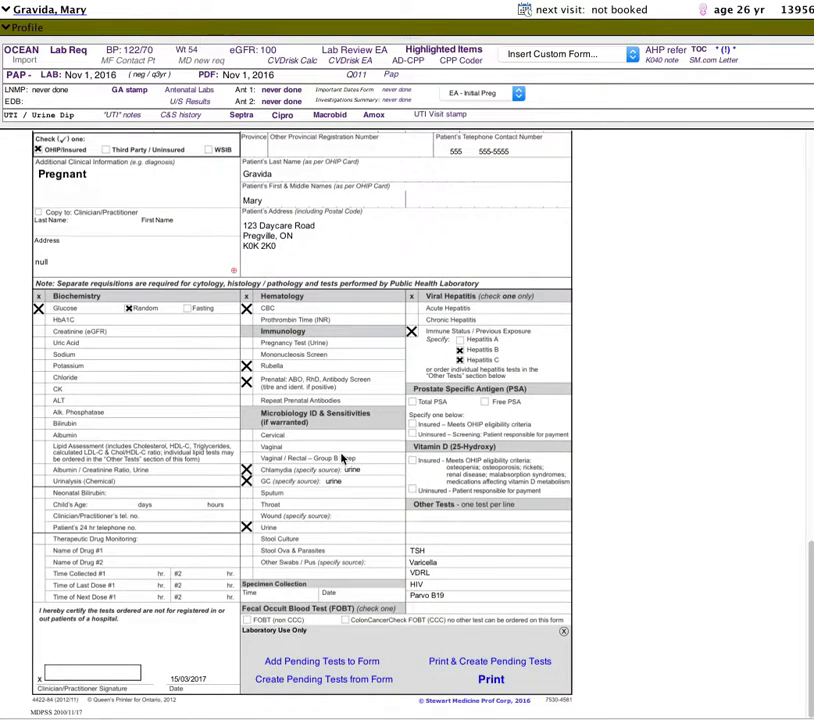
Step: In the initial visit form, change certain of dates to N and set Dating U/S required to Y
{"action": "scroll", "coordinate": [343, 457], "scroll_direction": "up", "scroll_amount": 6}
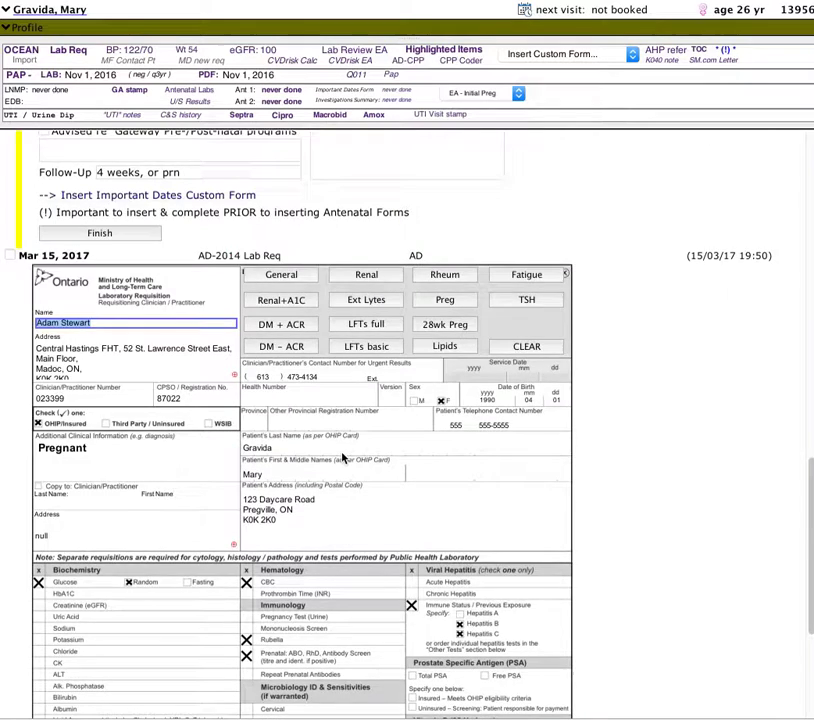
{"action": "scroll", "coordinate": [130, 420], "scroll_direction": "up", "scroll_amount": 6}
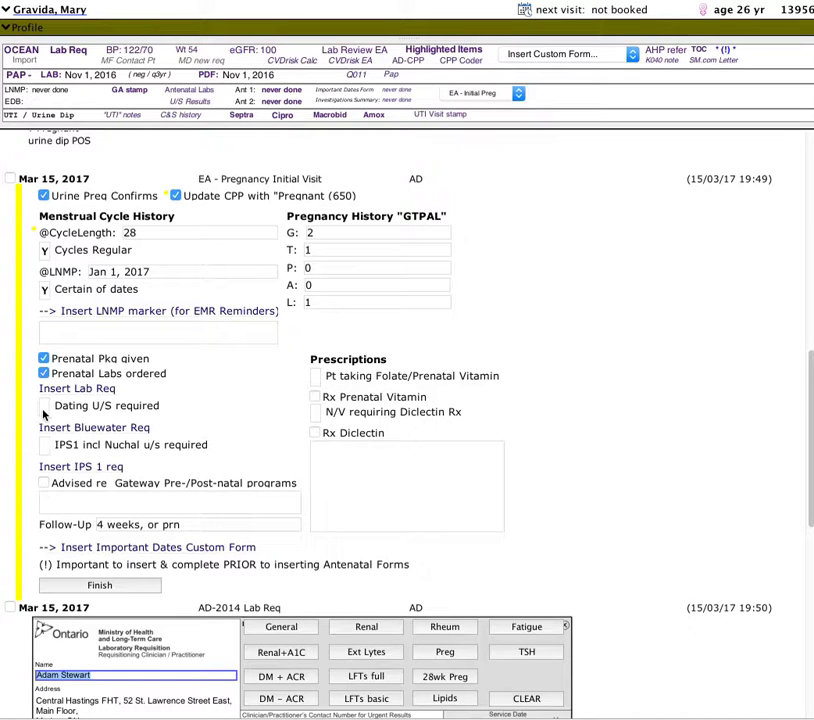
{"action": "left_click", "coordinate": [45, 289]}
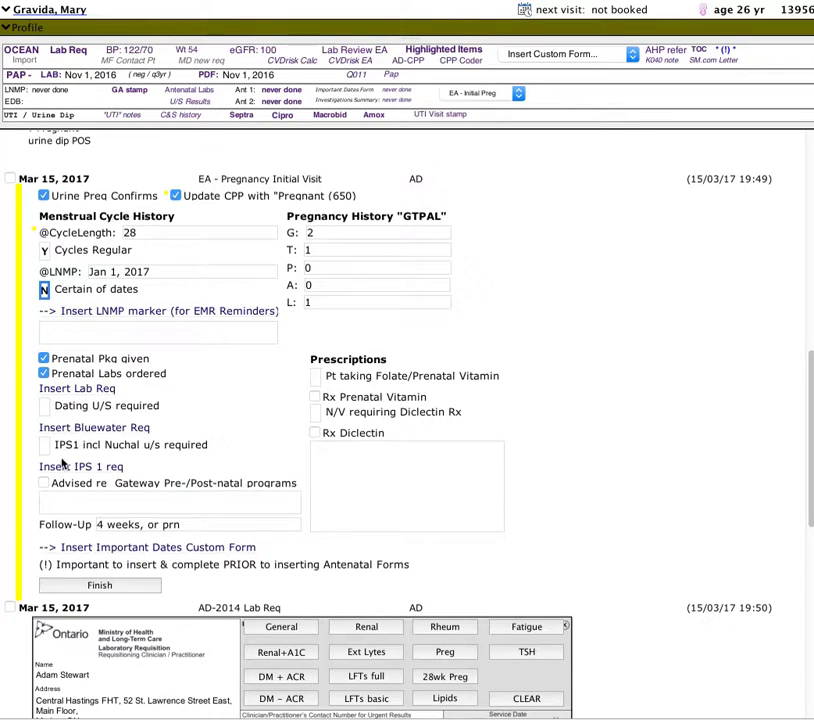
{"action": "left_click", "coordinate": [44, 406]}
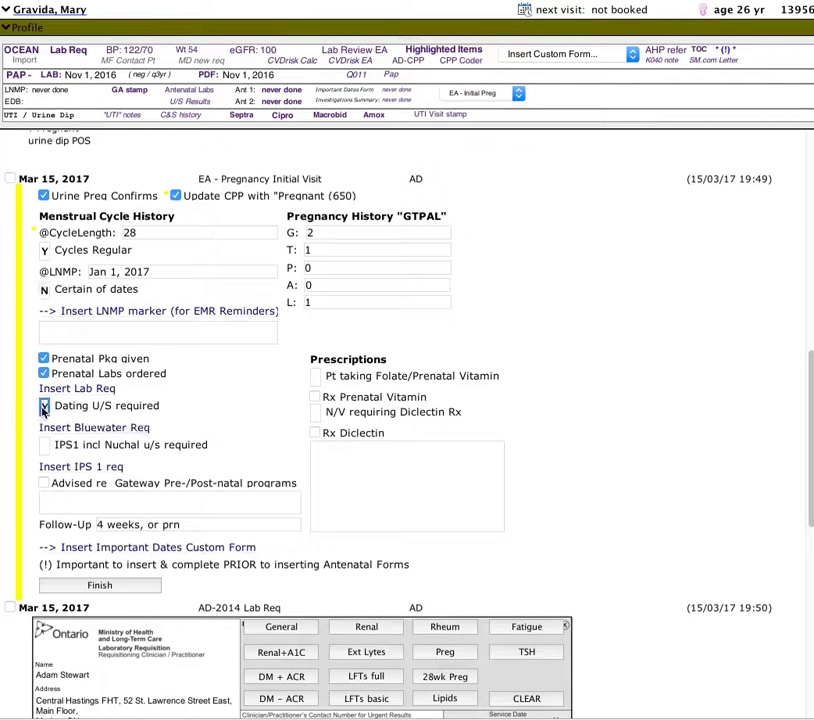
Step: Insert the Bluewater Imaging requisition from the pregnancy form and look through its ultrasound options
{"action": "left_click", "coordinate": [112, 433]}
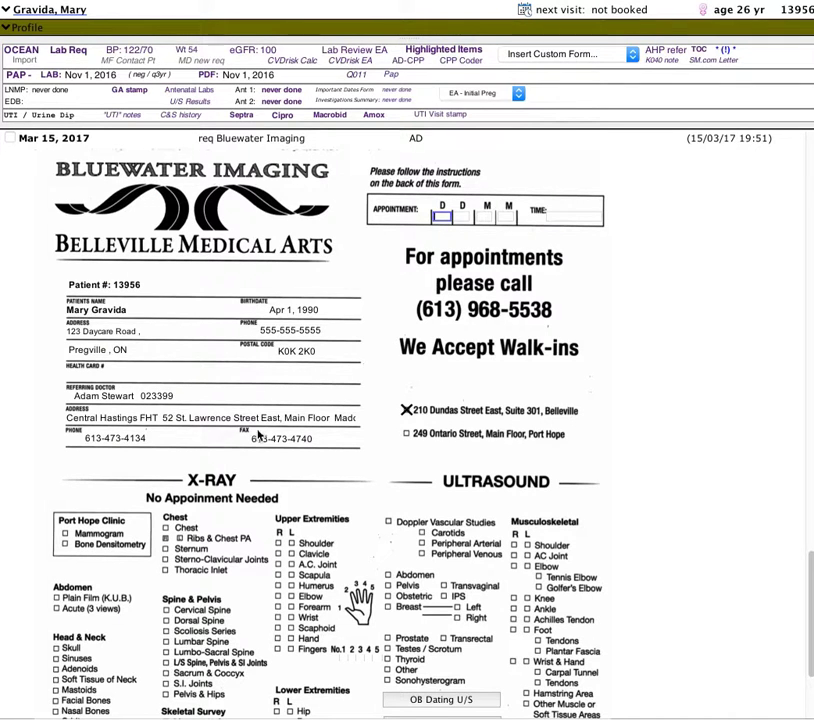
{"action": "scroll", "coordinate": [255, 437], "scroll_direction": "down", "scroll_amount": 5}
{"action": "scroll", "coordinate": [255, 437], "scroll_direction": "up", "scroll_amount": 3}
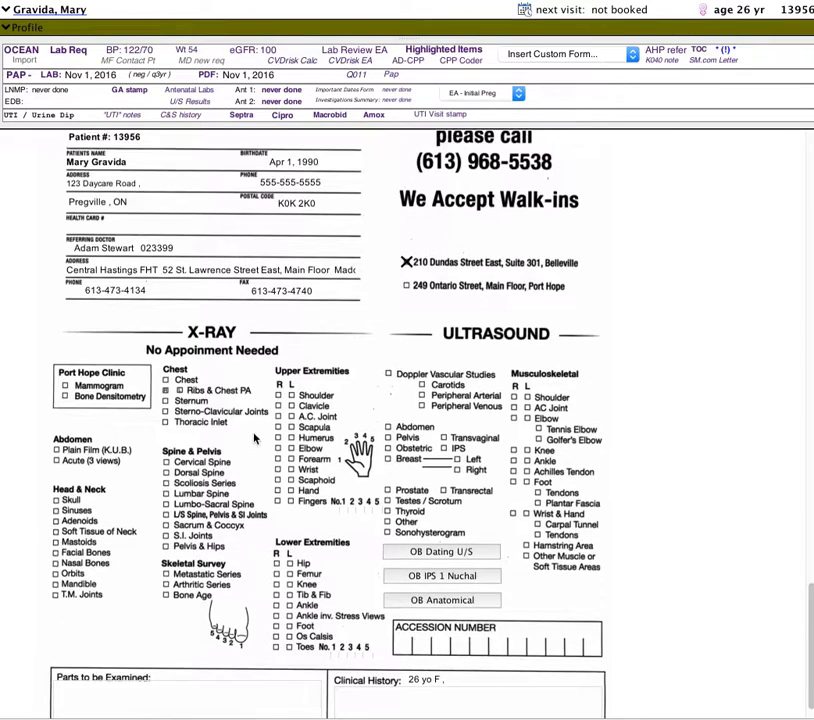
{"action": "scroll", "coordinate": [255, 437], "scroll_direction": "down", "scroll_amount": 1}
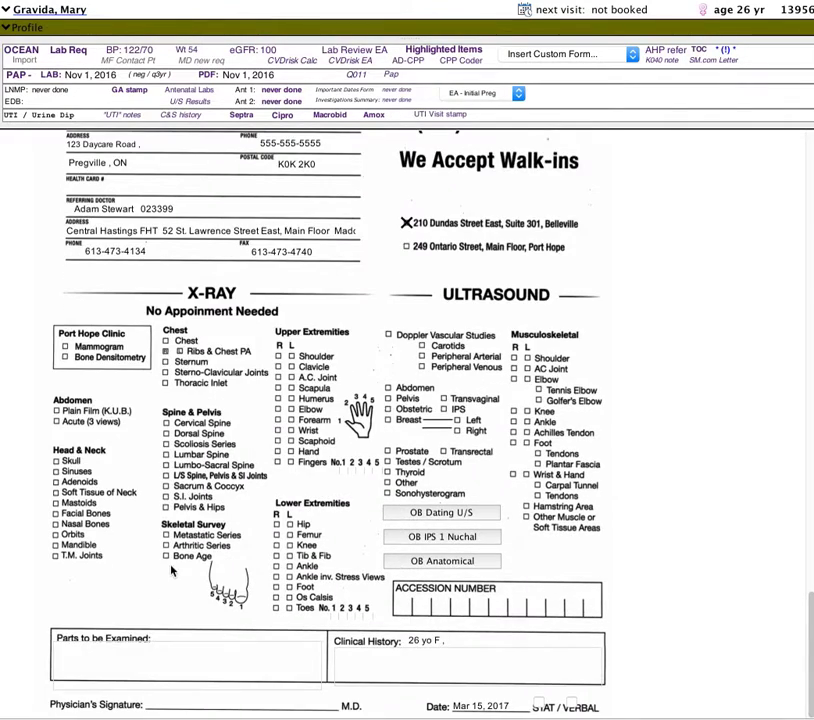
{"action": "scroll", "coordinate": [170, 567], "scroll_direction": "up", "scroll_amount": 2}
{"action": "scroll", "coordinate": [170, 567], "scroll_direction": "up", "scroll_amount": 5}
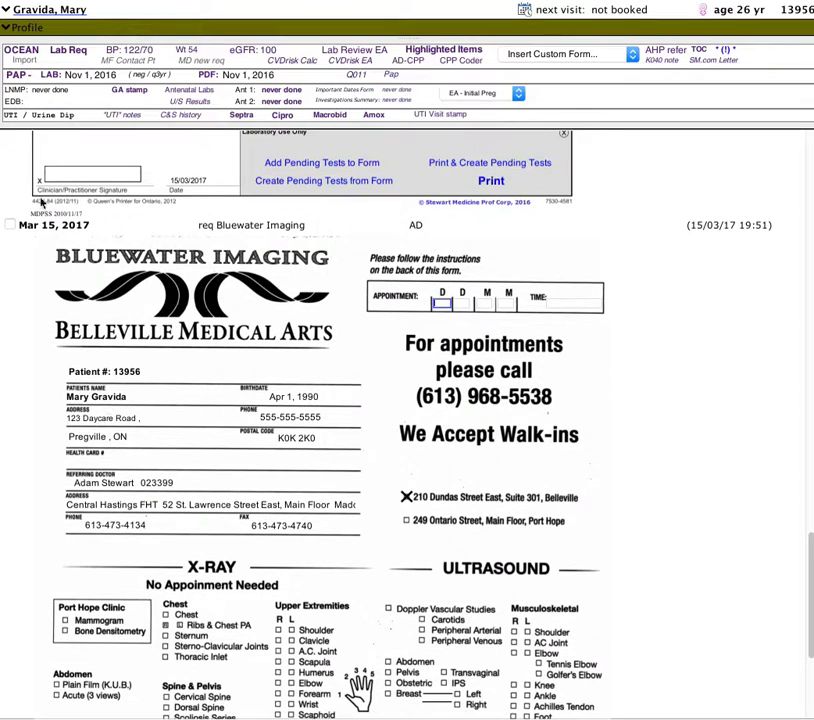
Step: Delete the req Bluewater Imaging note from the chart
{"action": "right_click", "coordinate": [31, 229]}
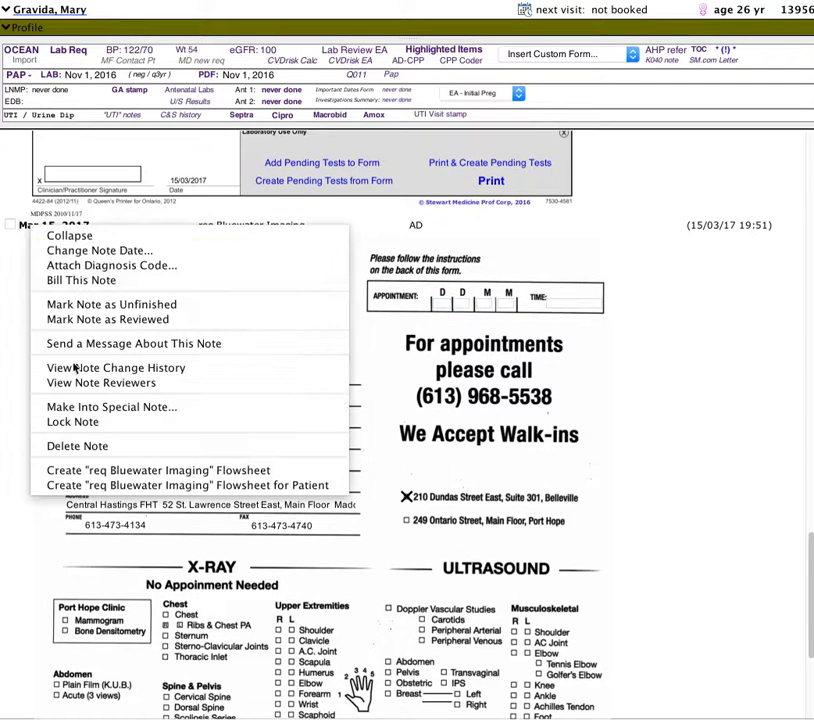
{"action": "left_click", "coordinate": [87, 443]}
{"action": "left_click", "coordinate": [626, 551]}
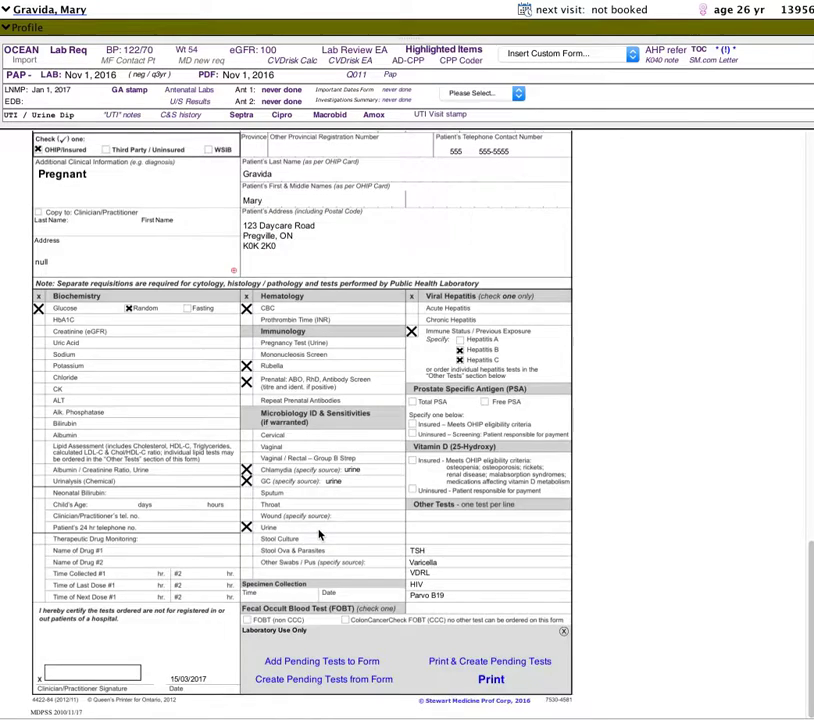
Step: In the initial visit form, set IPS1, folate/prenatal vitamin use and Diclectin need to Y, and check Rx Prenatal Vitamin and Rx Diclectin
{"action": "scroll", "coordinate": [318, 531], "scroll_direction": "up", "scroll_amount": 5}
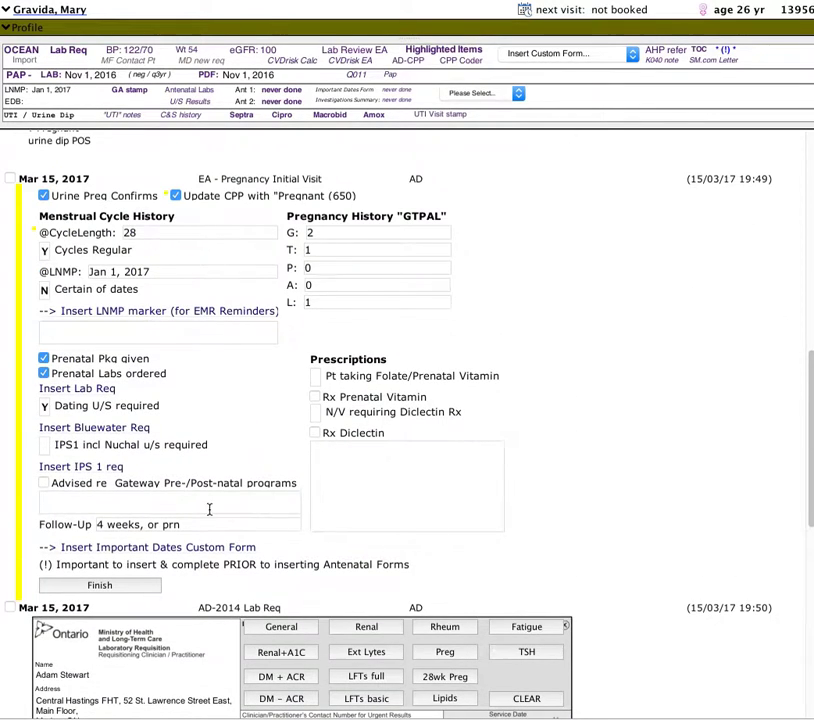
{"action": "left_click", "coordinate": [44, 447]}
{"action": "left_click", "coordinate": [316, 377]}
{"action": "left_click", "coordinate": [316, 398]}
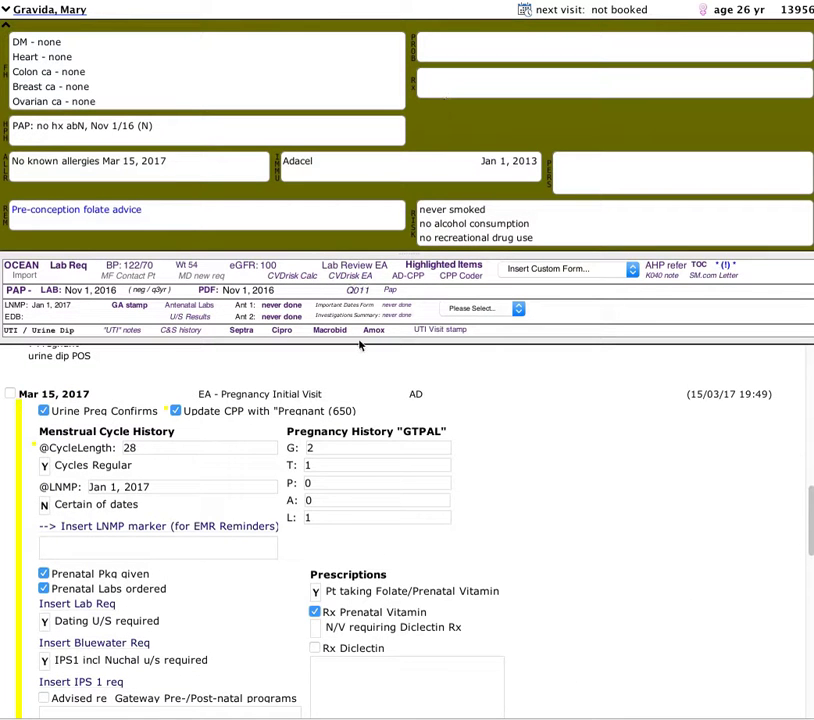
{"action": "left_click", "coordinate": [317, 627]}
{"action": "left_click", "coordinate": [316, 649]}
Step: Insert the Important Dates custom form from the pregnancy form and collapse the AD-2014 Lab Req note
{"action": "scroll", "coordinate": [398, 592], "scroll_direction": "down", "scroll_amount": 3}
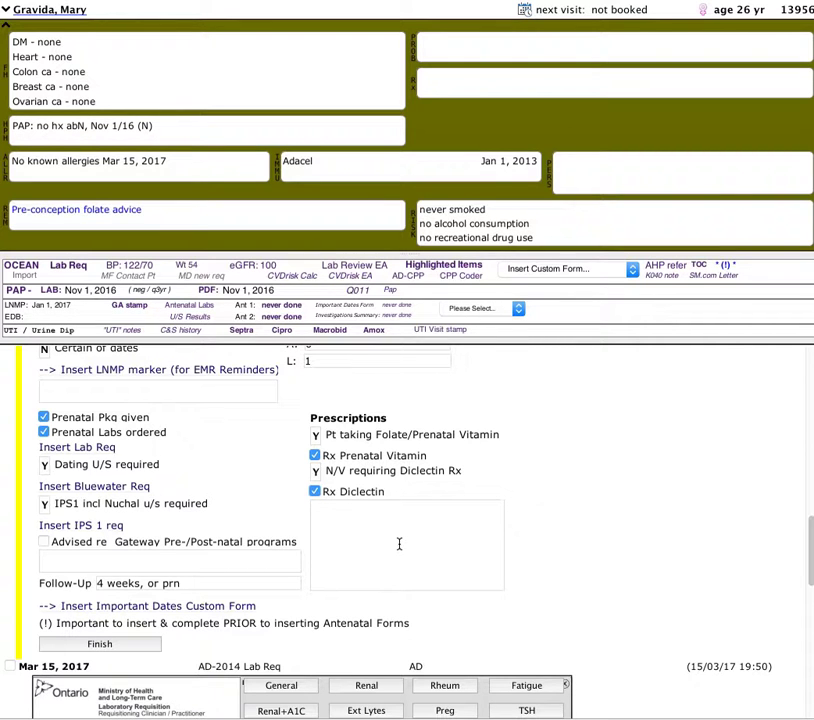
{"action": "left_click", "coordinate": [125, 607]}
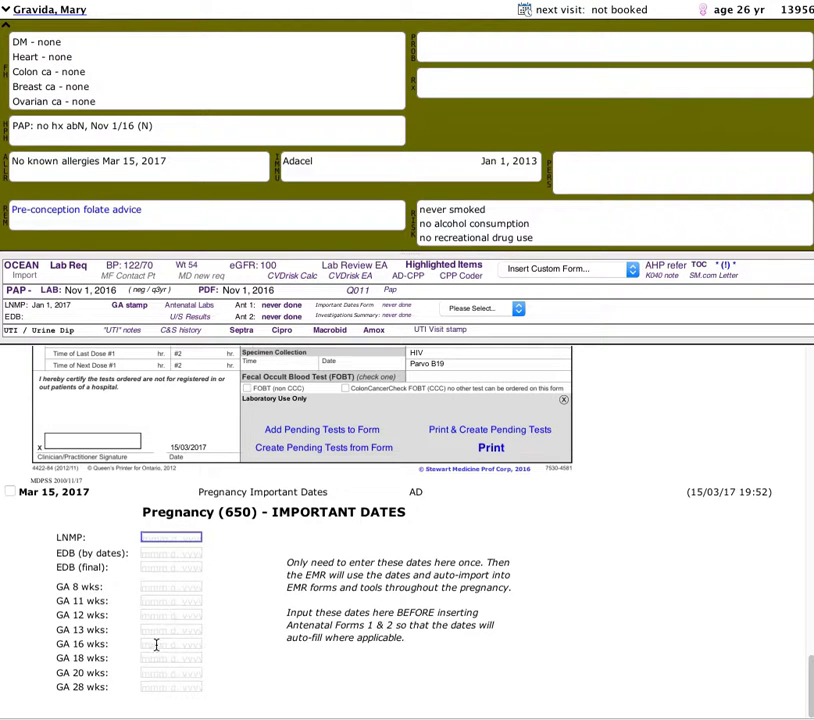
{"action": "scroll", "coordinate": [156, 647], "scroll_direction": "up", "scroll_amount": 10}
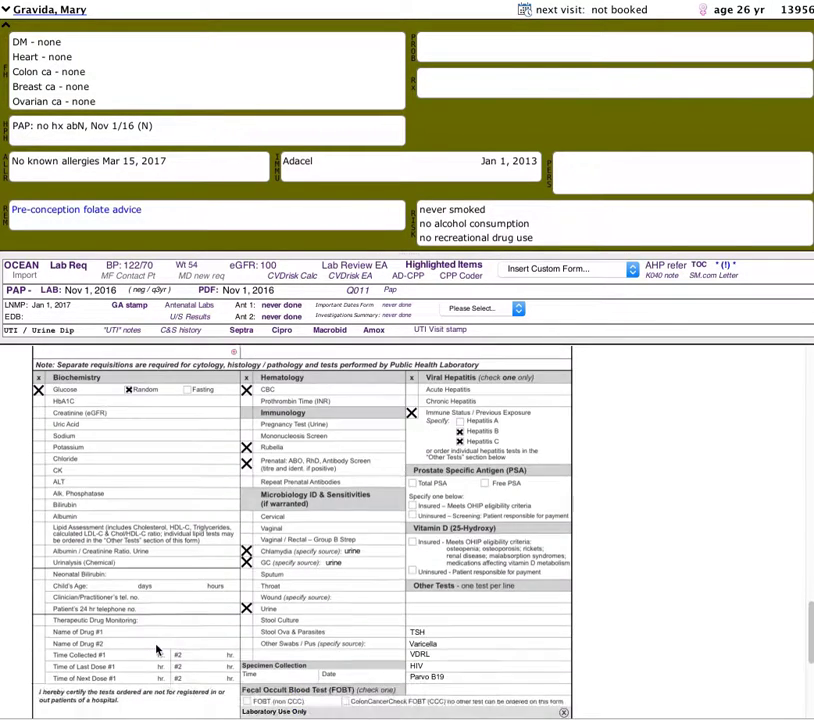
{"action": "scroll", "coordinate": [156, 647], "scroll_direction": "up", "scroll_amount": 3}
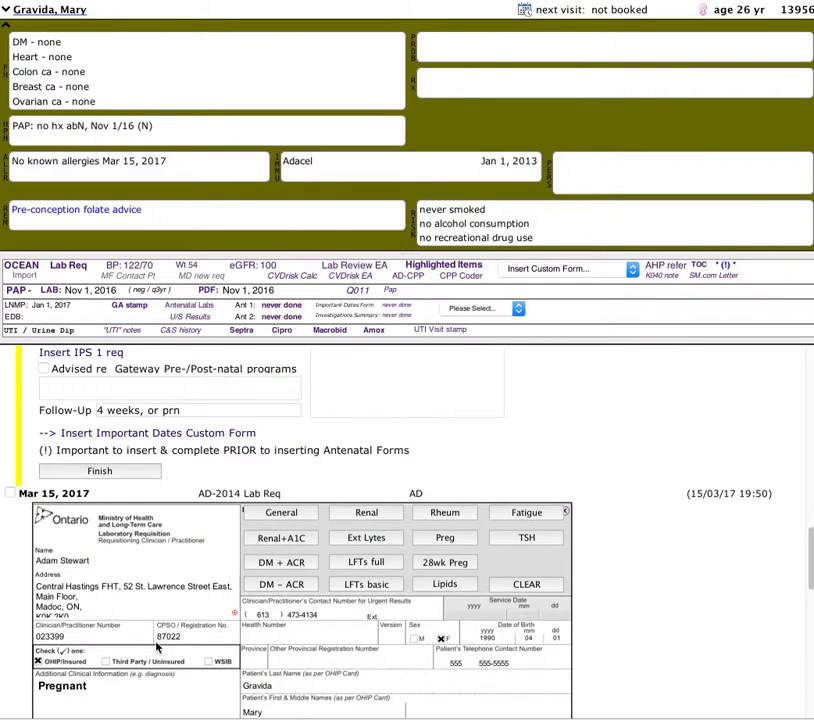
{"action": "right_click", "coordinate": [233, 501]}
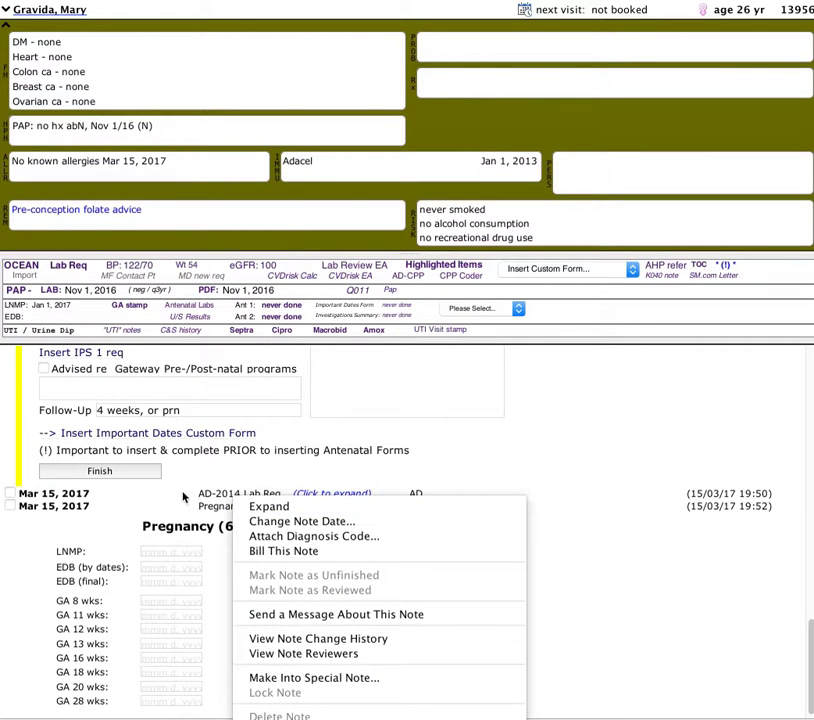
{"action": "left_click", "coordinate": [193, 480]}
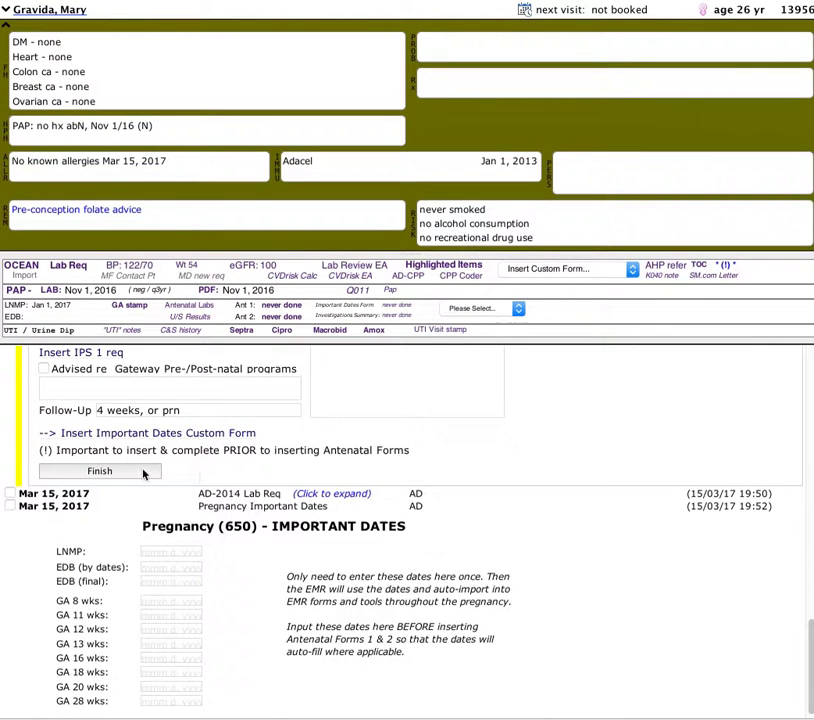
Step: Finish the initial visit form and post its prescriptions for Prenatal Vitamin 1 po od and Diclectin 1 tab po tid prn
{"action": "scroll", "coordinate": [143, 482], "scroll_direction": "up", "scroll_amount": 1}
{"action": "scroll", "coordinate": [143, 482], "scroll_direction": "up", "scroll_amount": 3}
{"action": "scroll", "coordinate": [131, 634], "scroll_direction": "up", "scroll_amount": 1}
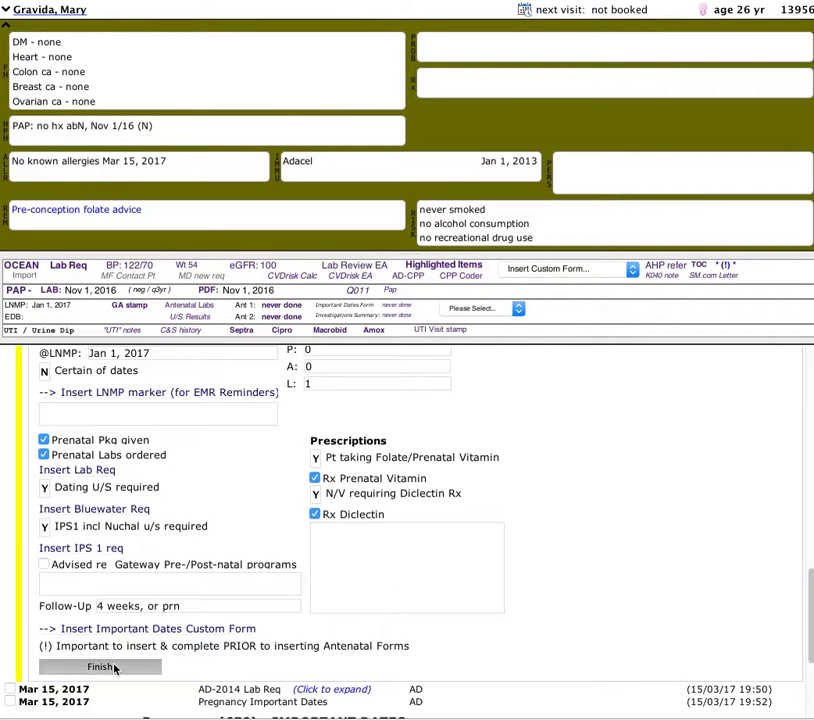
{"action": "left_click", "coordinate": [187, 631]}
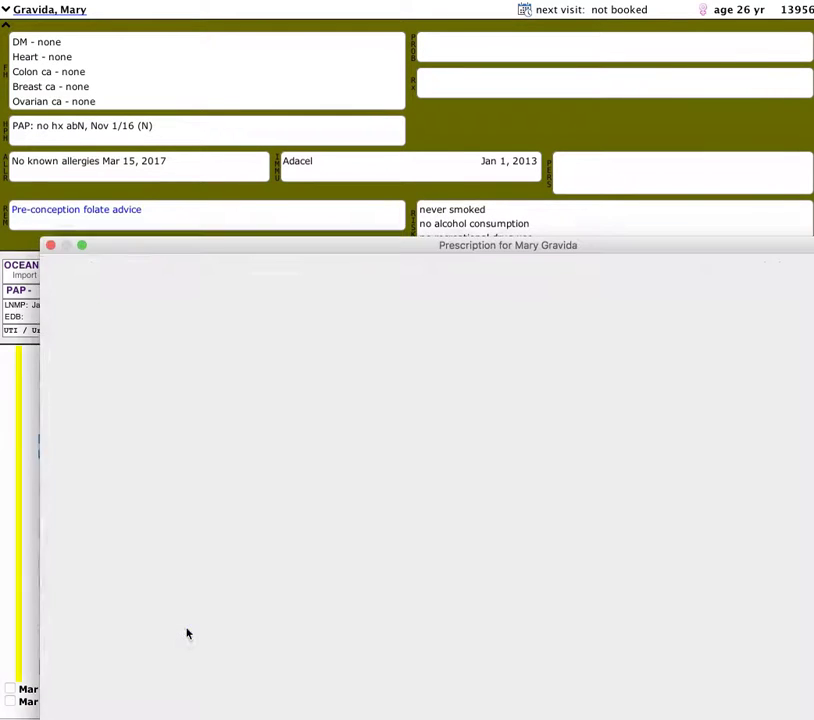
{"action": "left_click_drag", "start_coordinate": [263, 251], "coordinate": [253, 133]}
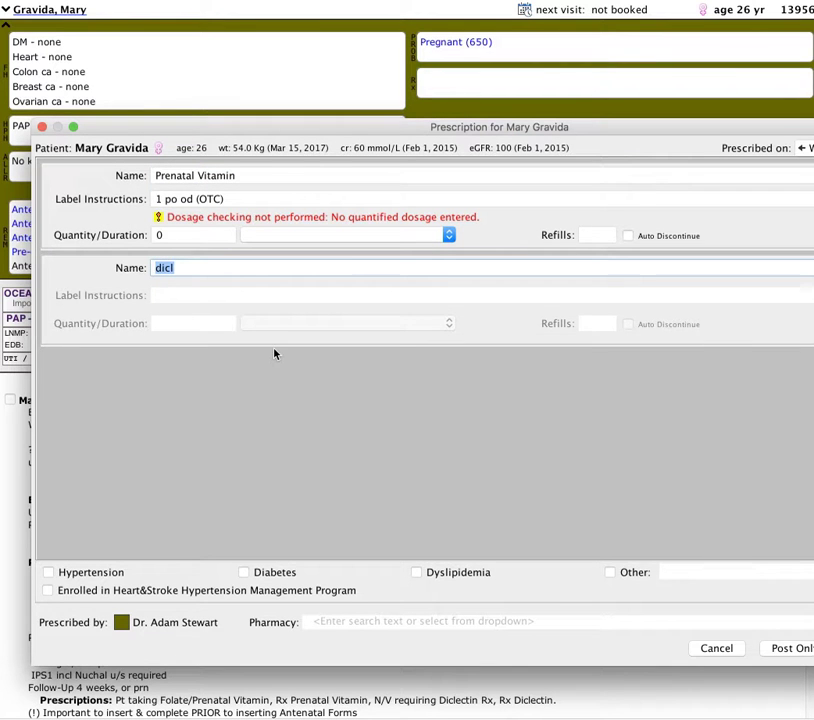
{"action": "left_click", "coordinate": [781, 650]}
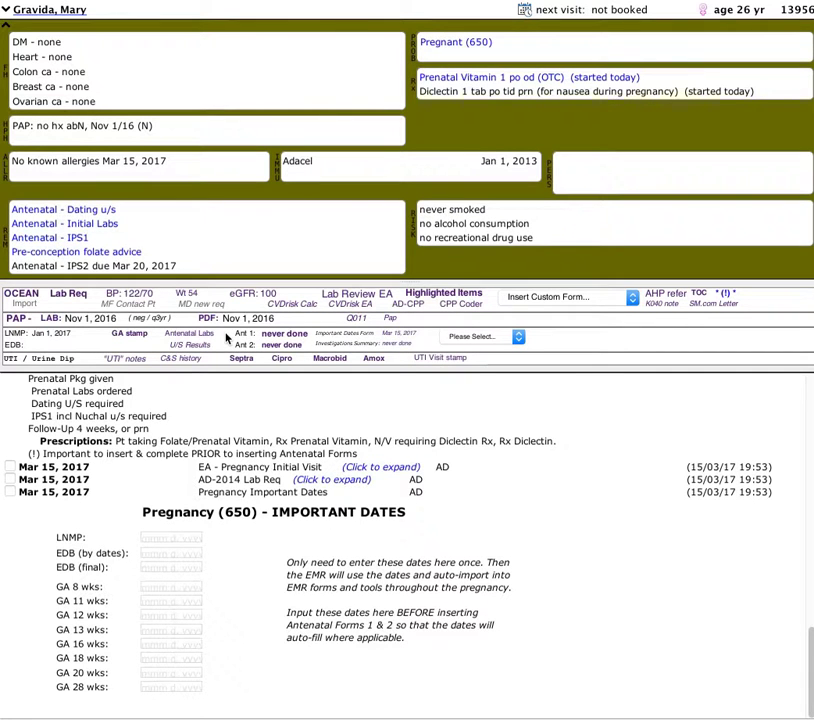
Step: Add a blank line at the end of the visit note and insert the patGA stamp there
{"action": "left_click", "coordinate": [462, 45]}
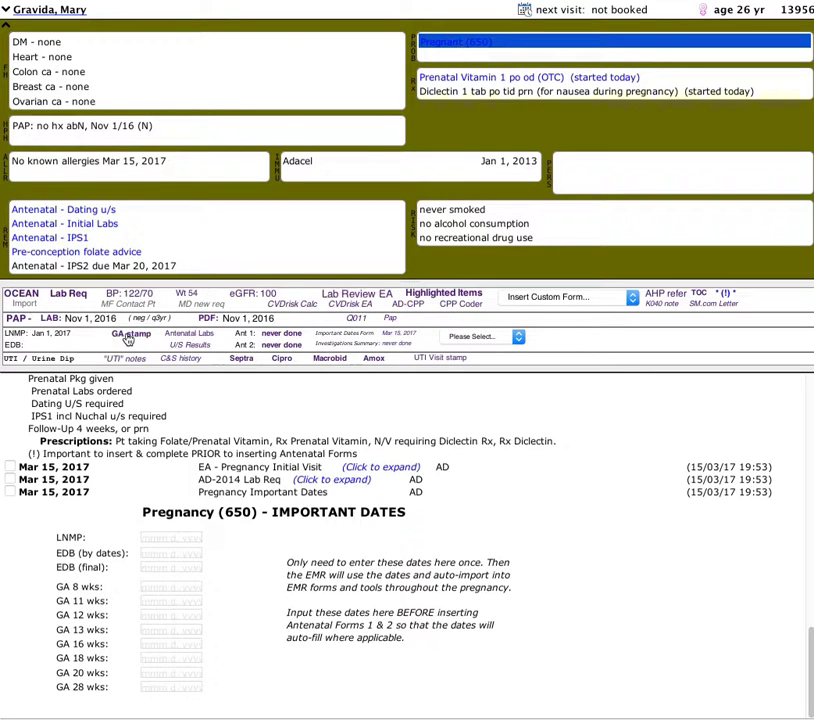
{"action": "left_click", "coordinate": [204, 425]}
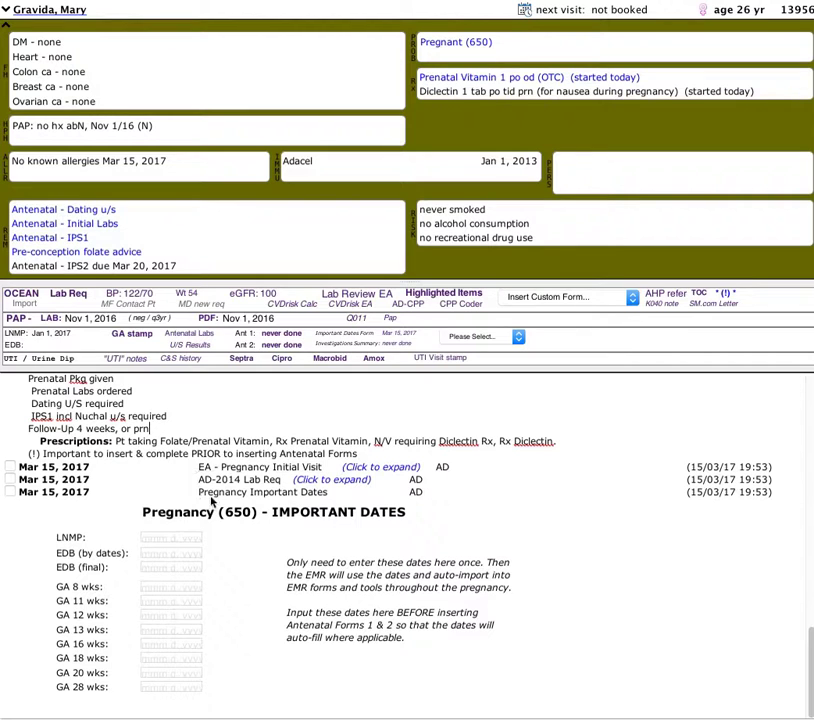
{"action": "left_click", "coordinate": [401, 462]}
{"action": "key", "text": "Return"}
{"action": "key", "text": "Return"}
{"action": "type", "text": "ga"}
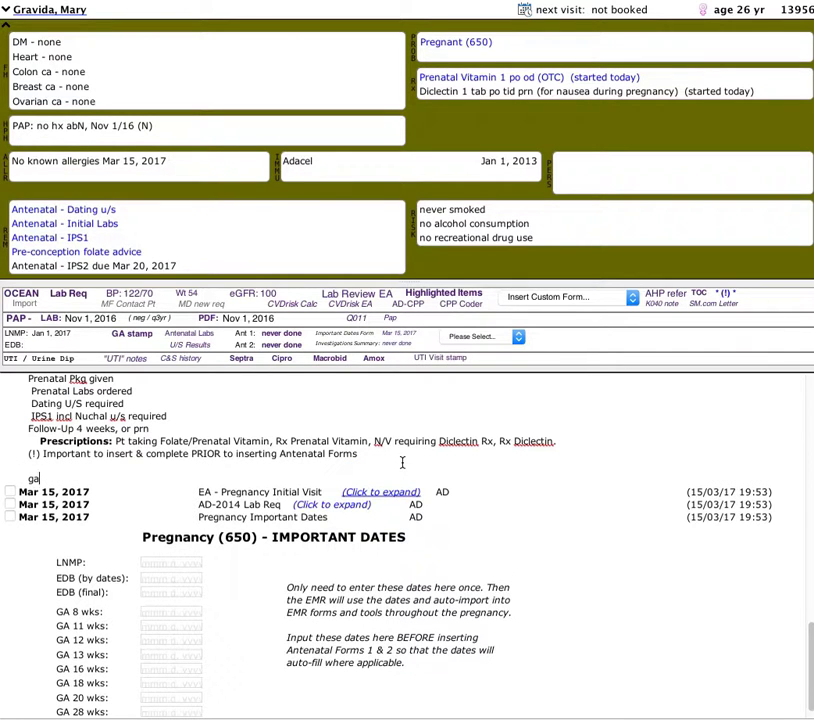
{"action": "key", "text": "super+k"}
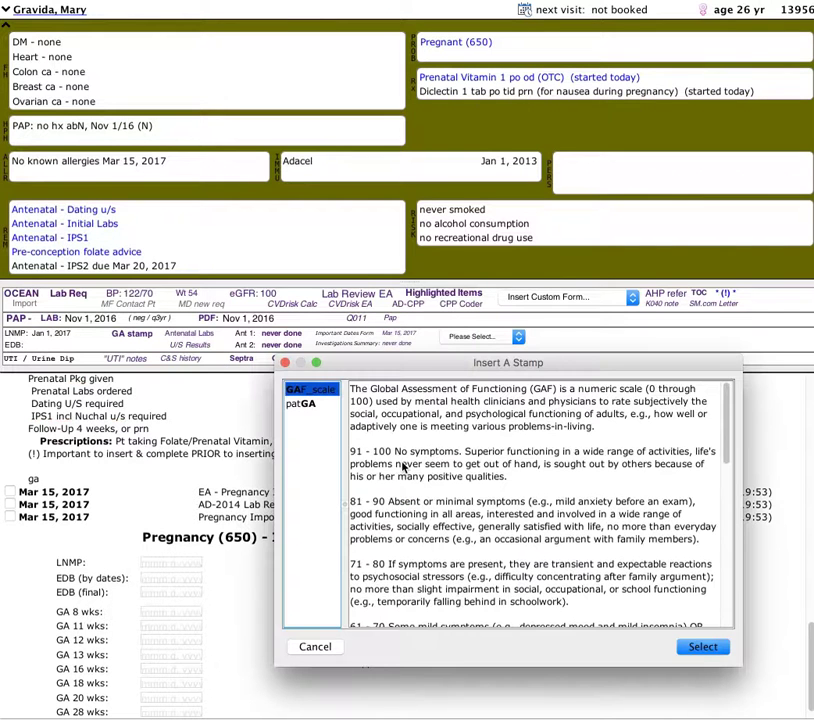
{"action": "left_click", "coordinate": [310, 404]}
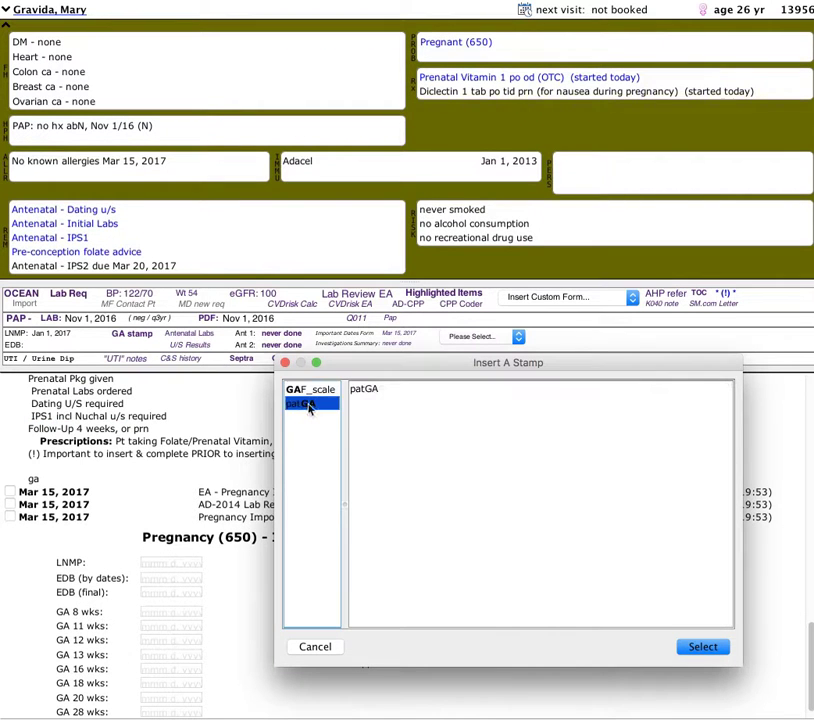
{"action": "left_click", "coordinate": [714, 647]}
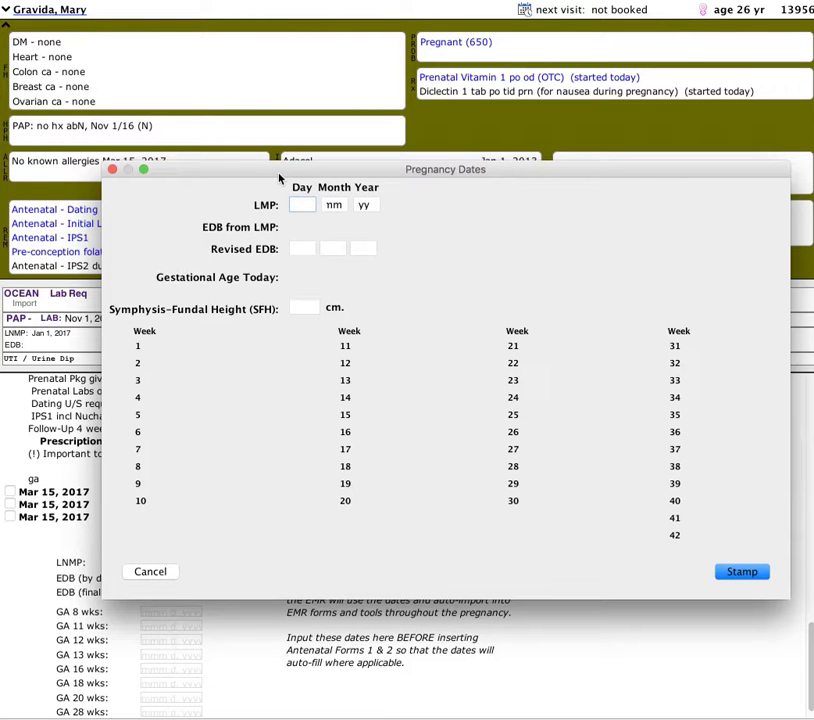
Step: Enter an LMP of day 1, month 1, year 17 in the pregnancy dates calculator and stamp the result into the note
{"action": "key", "text": "Tab"}
{"action": "type", "text": "1"}
{"action": "key", "text": "Tab"}
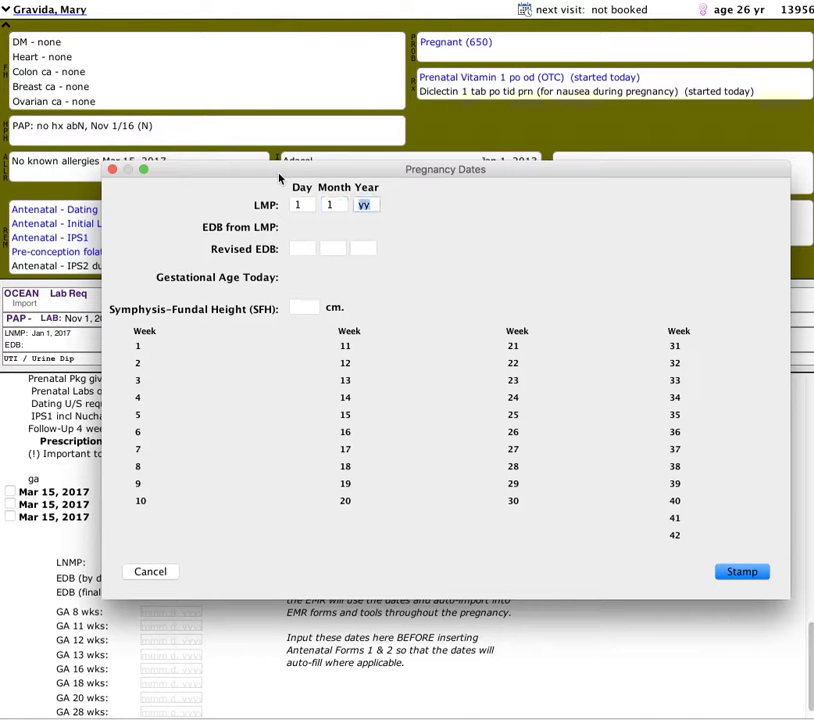
{"action": "type", "text": "17"}
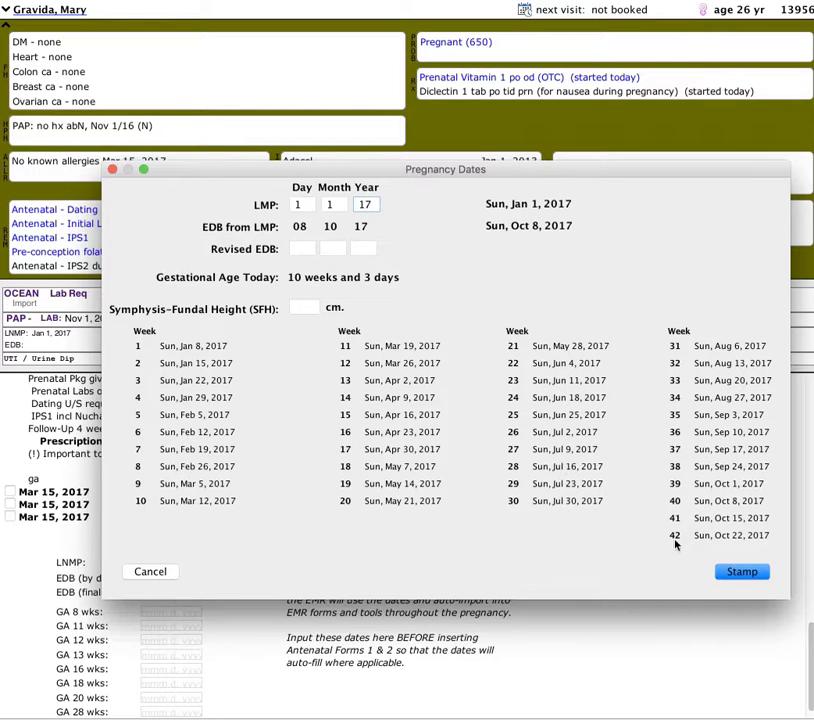
{"action": "left_click", "coordinate": [740, 572]}
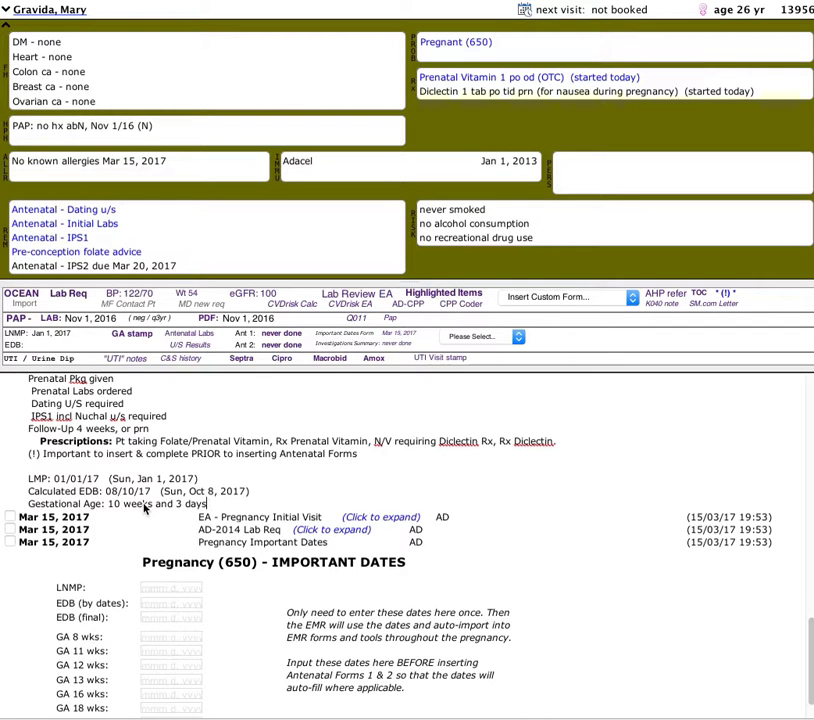
Step: Switch to the Excel Important Dates sheet, enter Jan 1, 2017 as the LNMP to calculate the pregnancy dates, and hide Excel
{"action": "scroll", "coordinate": [153, 509], "scroll_direction": "down", "scroll_amount": 2}
{"action": "scroll", "coordinate": [160, 505], "scroll_direction": "up", "scroll_amount": 1}
{"action": "scroll", "coordinate": [168, 543], "scroll_direction": "down", "scroll_amount": 1}
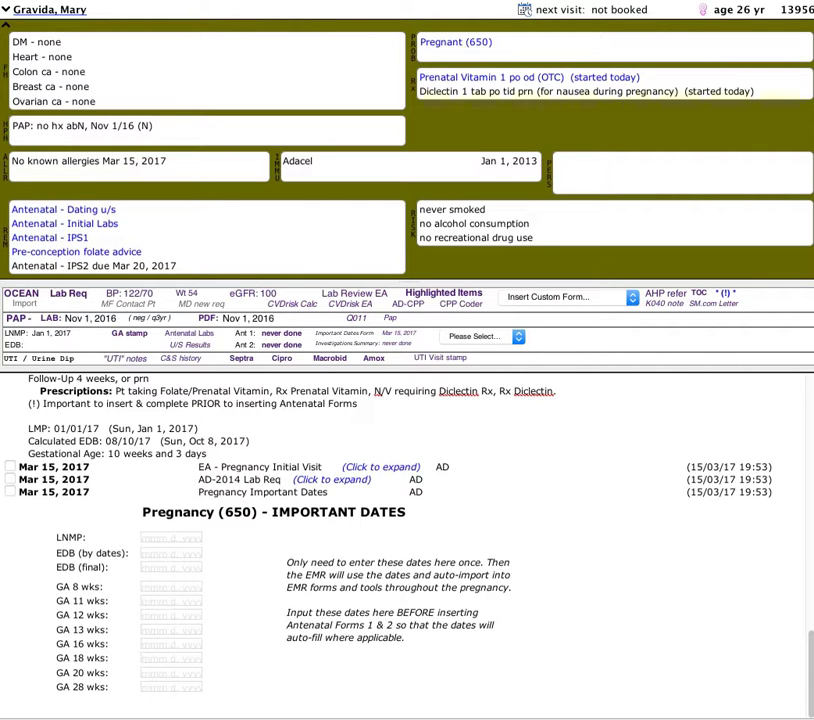
{"action": "left_click_drag", "start_coordinate": [813, 62], "coordinate": [550, 58]}
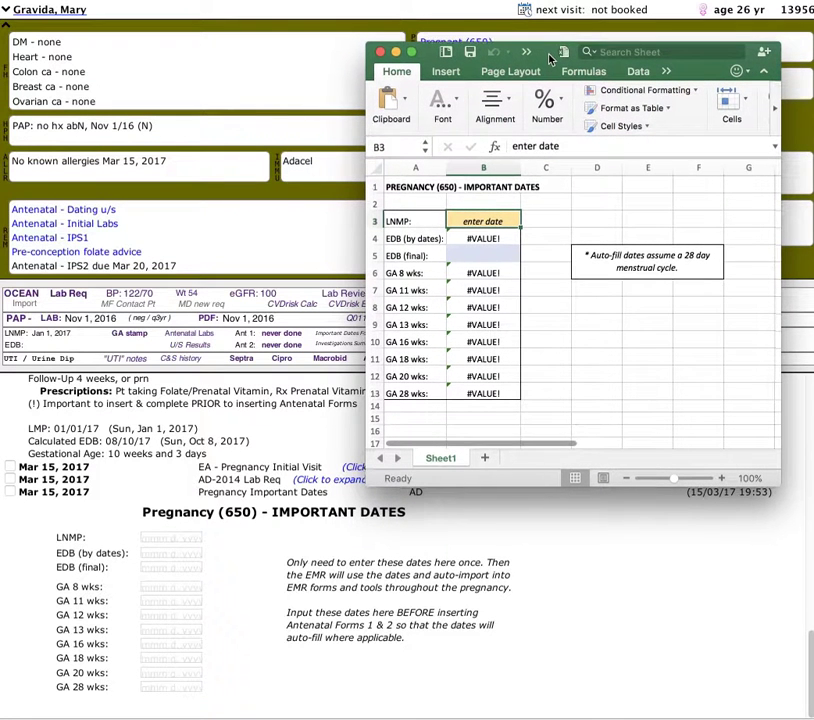
{"action": "left_click", "coordinate": [549, 221]}
{"action": "left_click", "coordinate": [492, 224]}
{"action": "type", "text": "jan 1"}
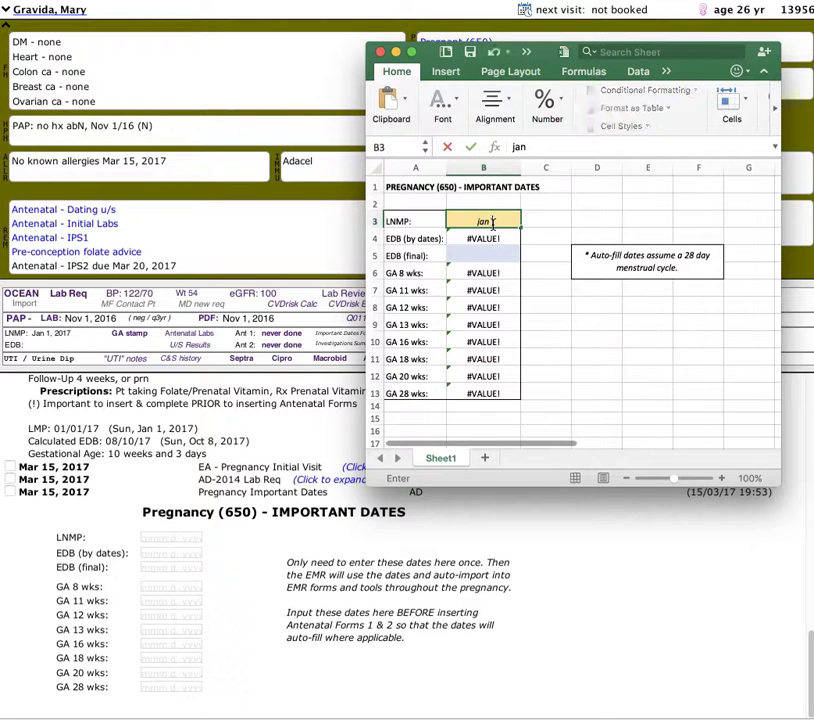
{"action": "type", "text": ", 17"}
{"action": "key", "text": "Tab"}
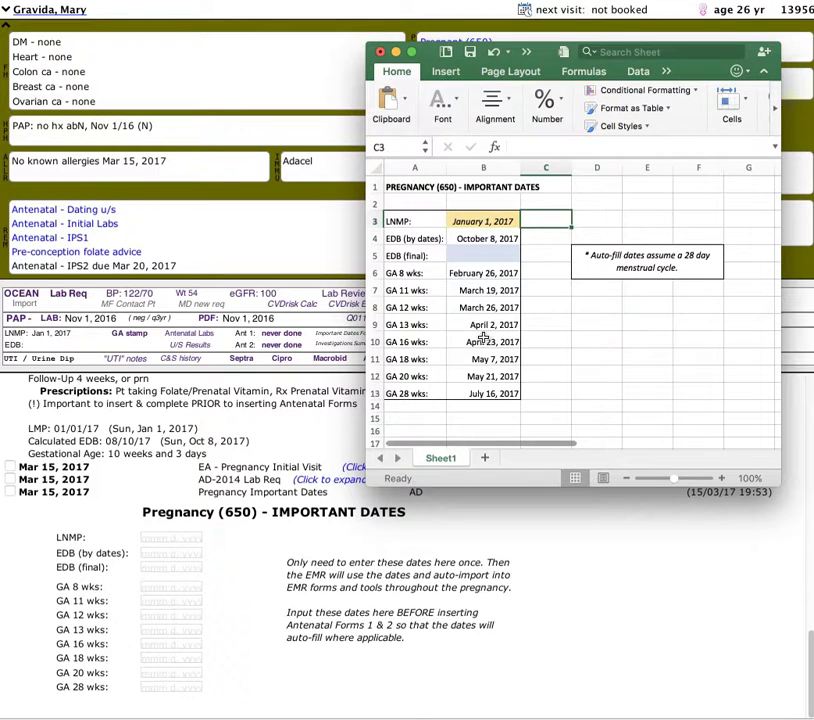
{"action": "left_click_drag", "start_coordinate": [550, 56], "coordinate": [554, 30]}
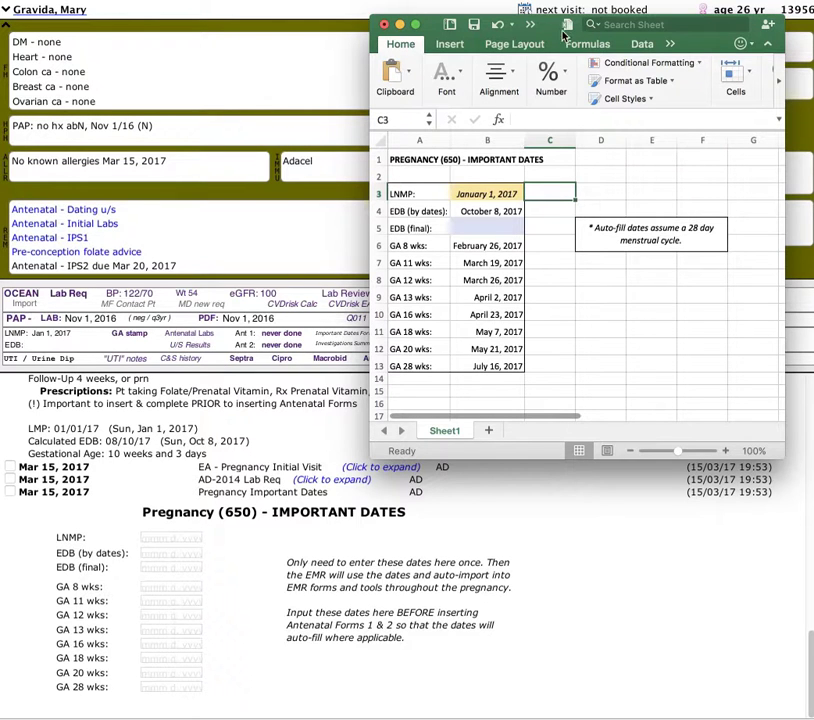
{"action": "left_click_drag", "start_coordinate": [561, 31], "coordinate": [739, 277]}
{"action": "key", "text": "super+h"}
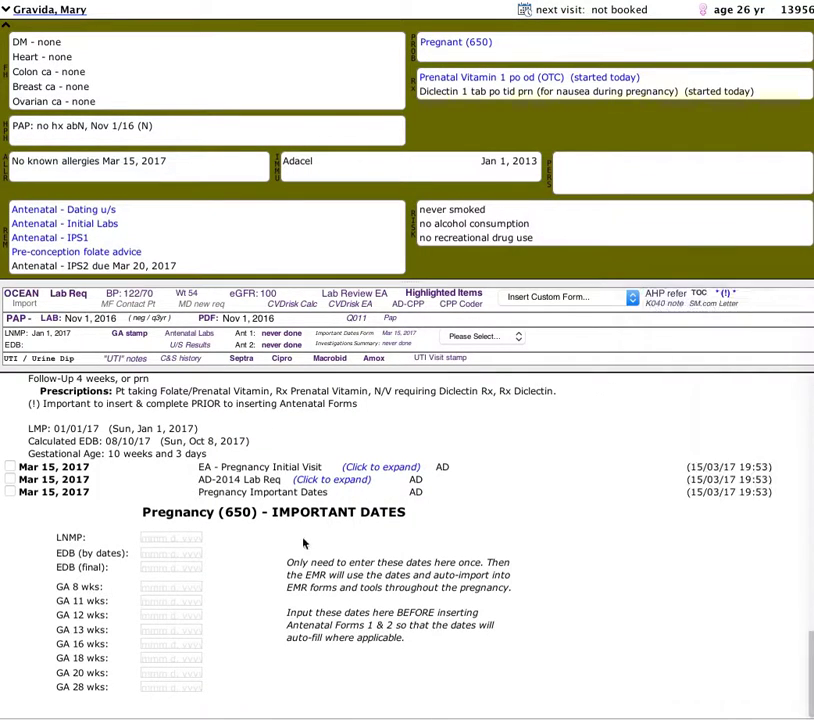
Step: In the Pregnancy Important Dates form, enter LNMP Jan 1, 2017 and EDB (by dates) Oct 8, 2017, leaving EDB (final) blank
{"action": "left_click", "coordinate": [173, 539]}
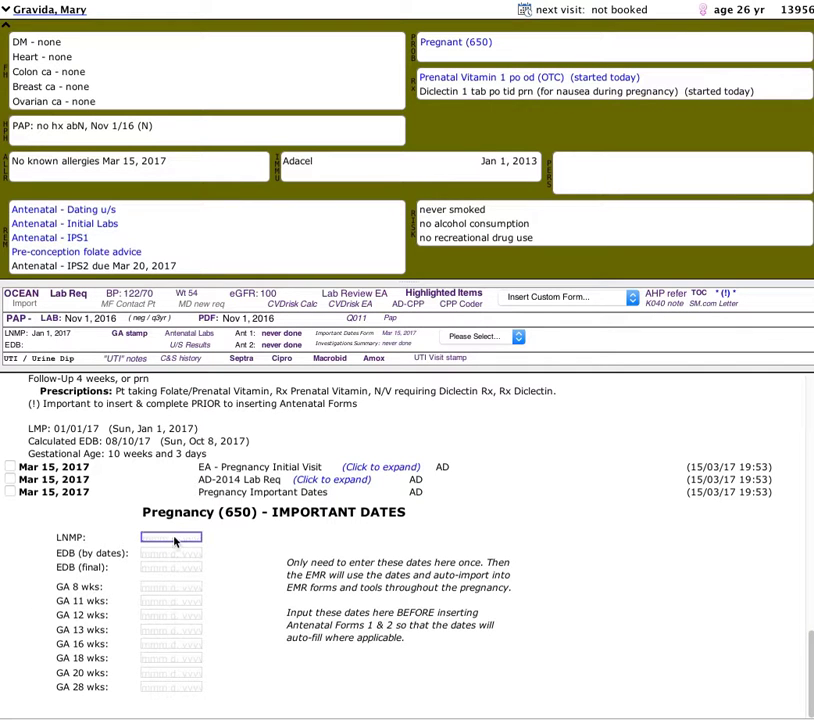
{"action": "type", "text": "Jan 1, 2017"}
{"action": "key", "text": "Tab"}
{"action": "key", "text": "Tab"}
{"action": "left_click", "coordinate": [160, 553]}
{"action": "key", "text": "Tab"}
{"action": "key", "text": "Tab"}
Step: Enter Feb 26, 2017 for GA 8 wks, Mar 19, 2017 for GA 11 wks and Mar 26, 2017 for GA 12 wks
{"action": "type", "text": "feb 26, 17"}
{"action": "key", "text": "Tab"}
{"action": "type", "text": "mar 19, 17"}
{"action": "key", "text": "Tab"}
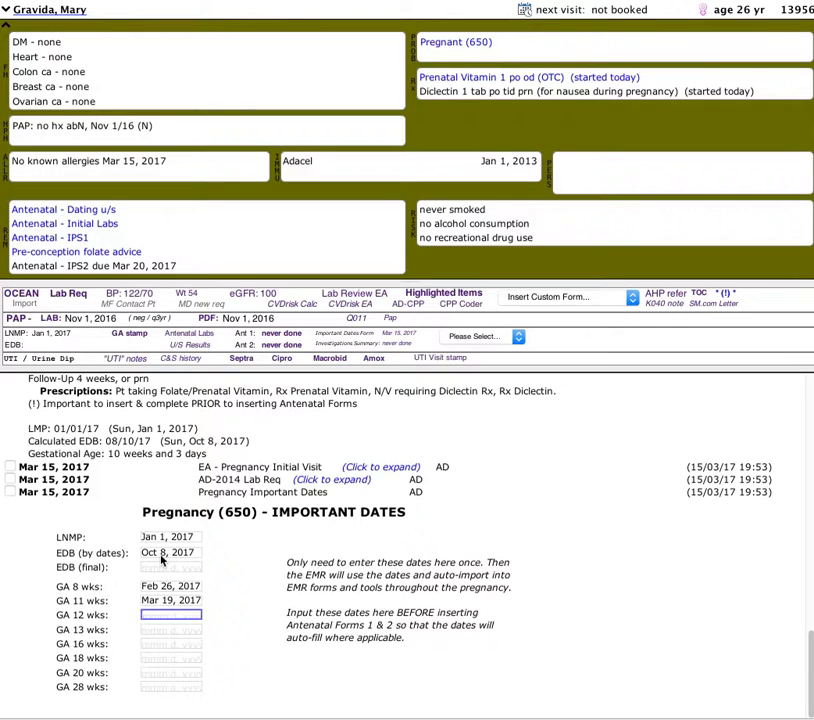
{"action": "type", "text": "mar 26, 17"}
{"action": "key", "text": "Tab"}
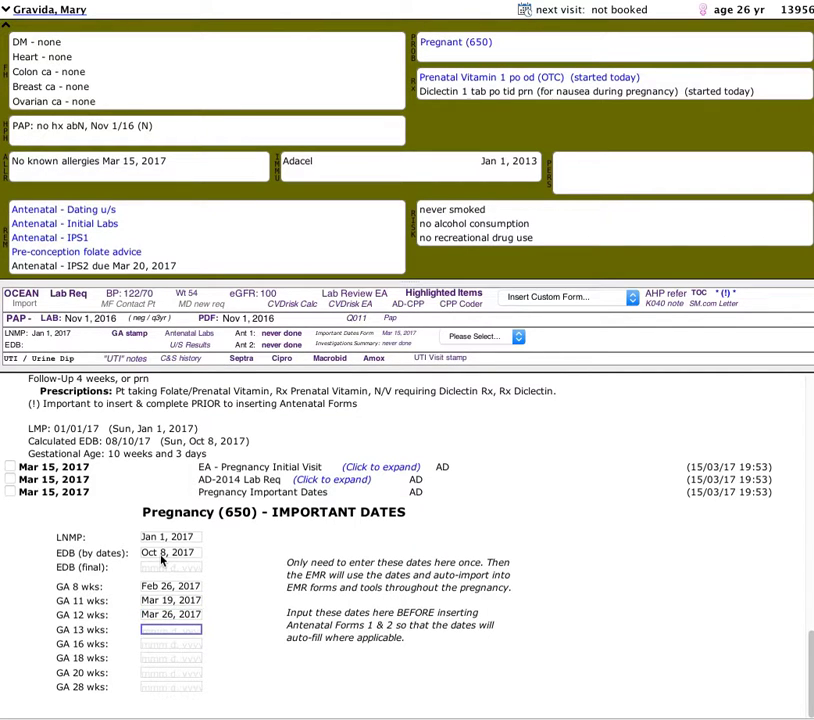
Step: Enter Apr 2, 2017 for GA 13 wks and Apr 23, 2017 for GA 16 wks in the Important Dates form
{"action": "type", "text": "apr"}
{"action": "type", "text": " 23, "}
{"action": "type", "text": ", "}
{"action": "type", "text": "17"}
{"action": "key", "text": "Tab"}
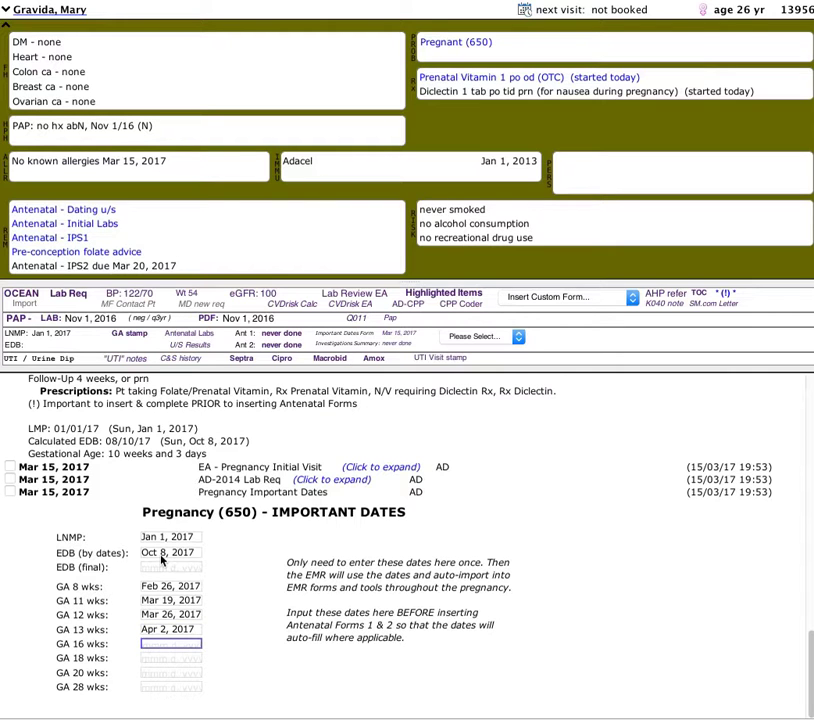
{"action": "type", "text": "apr 23, 17"}
{"action": "key", "text": "Tab"}
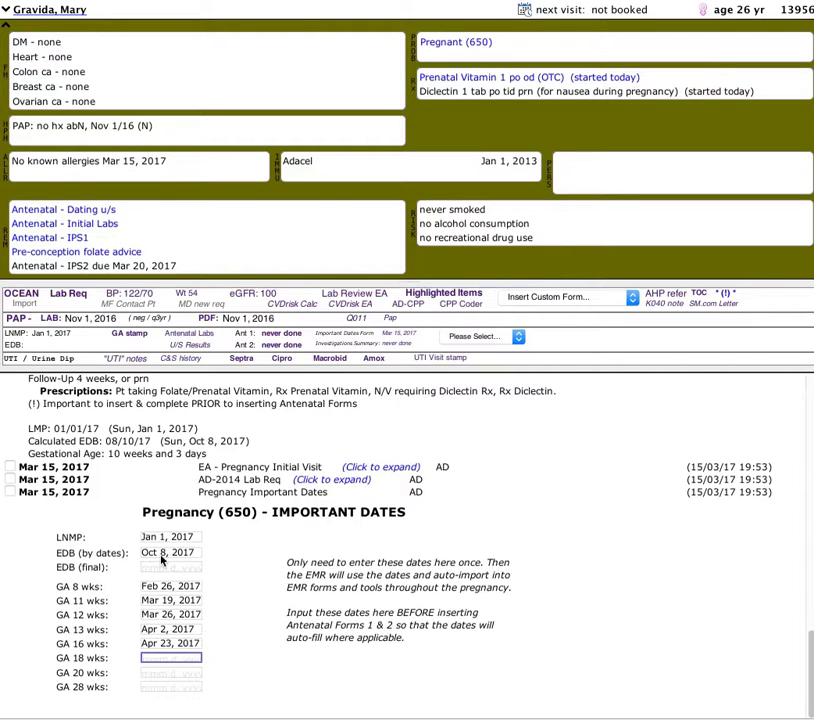
Step: Enter May 7, 2017 for GA 18 wks, May 21, 2017 for GA 20 wks and Jul 16, 2017 for GA 28 wks
{"action": "type", "text": "may 7, 17"}
{"action": "key", "text": "Tab"}
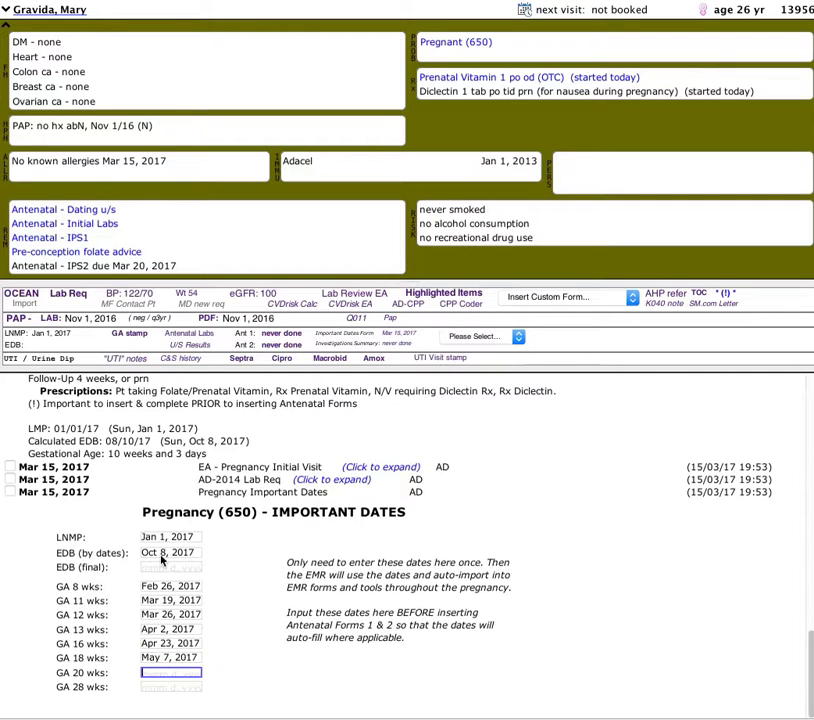
{"action": "type", "text": "may 21, 17"}
{"action": "key", "text": "Tab"}
{"action": "type", "text": "jul 16, 1"}
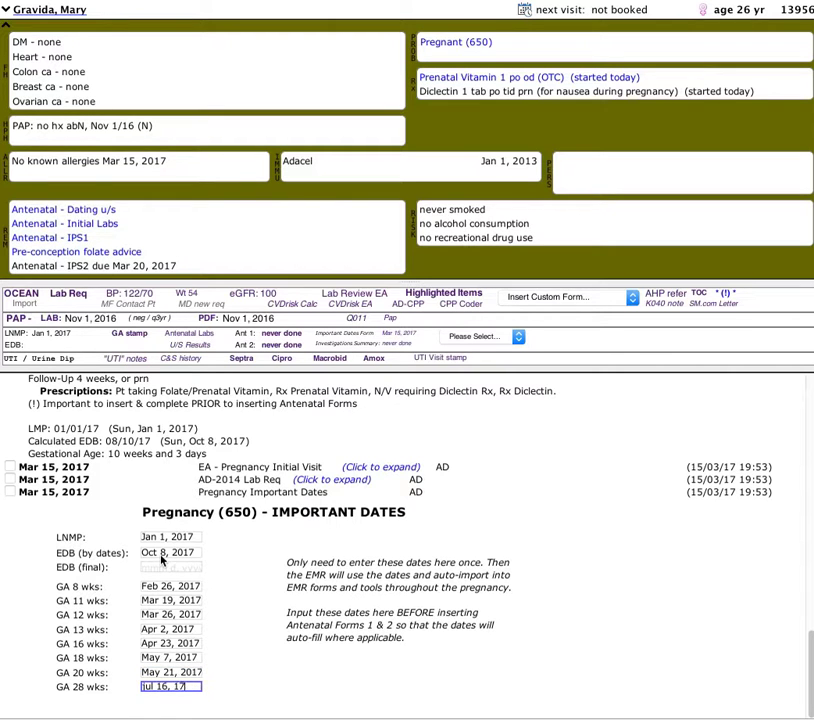
{"action": "key", "text": "Tab"}
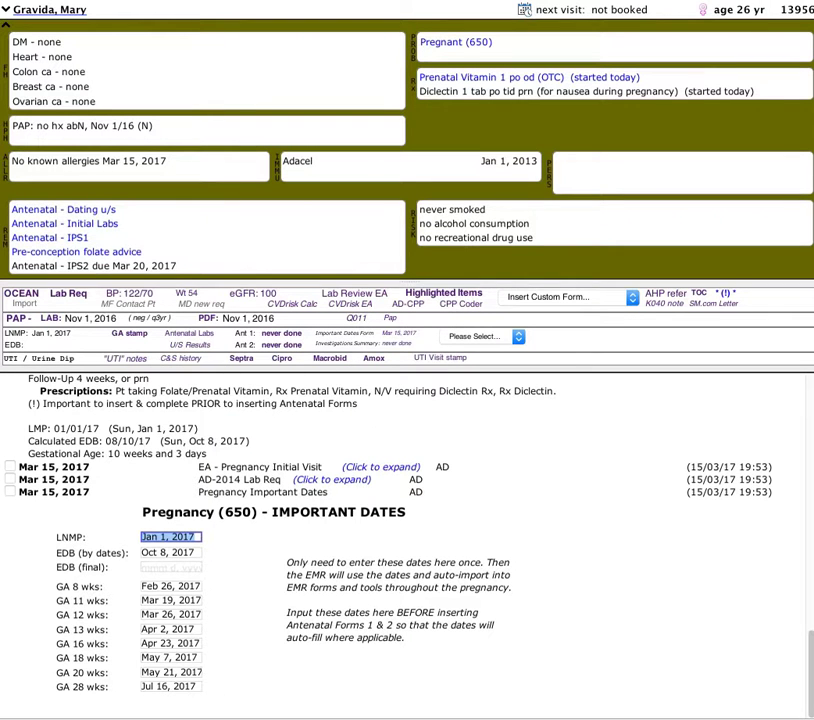
Step: Close the "Important Dates in Pregnancy.xlsx" workbook without saving its changes and return to the patient's chart
{"action": "left_click_drag", "start_coordinate": [810, 284], "coordinate": [425, 245]}
{"action": "key", "text": "super+w"}
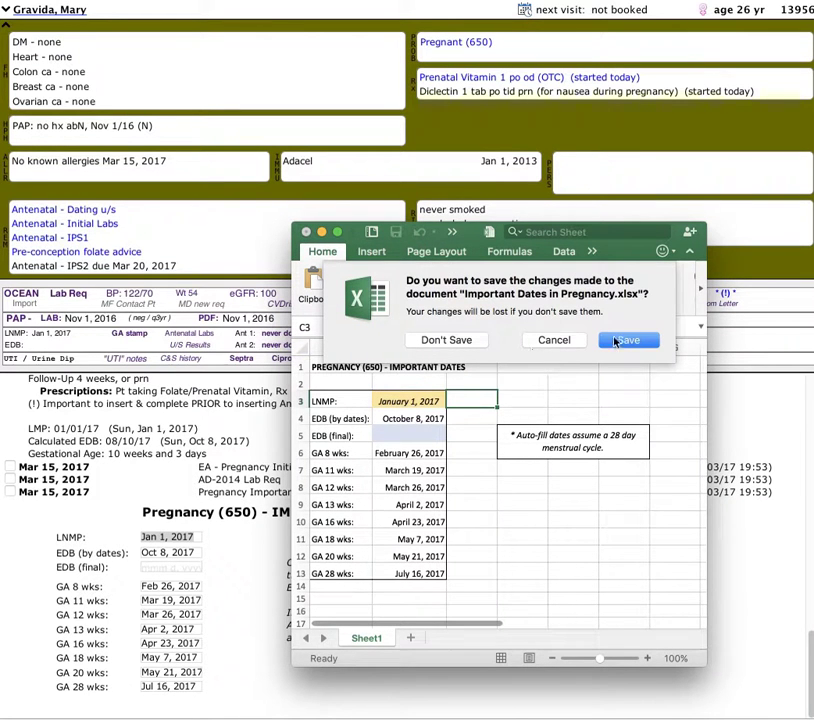
{"action": "left_click", "coordinate": [432, 342]}
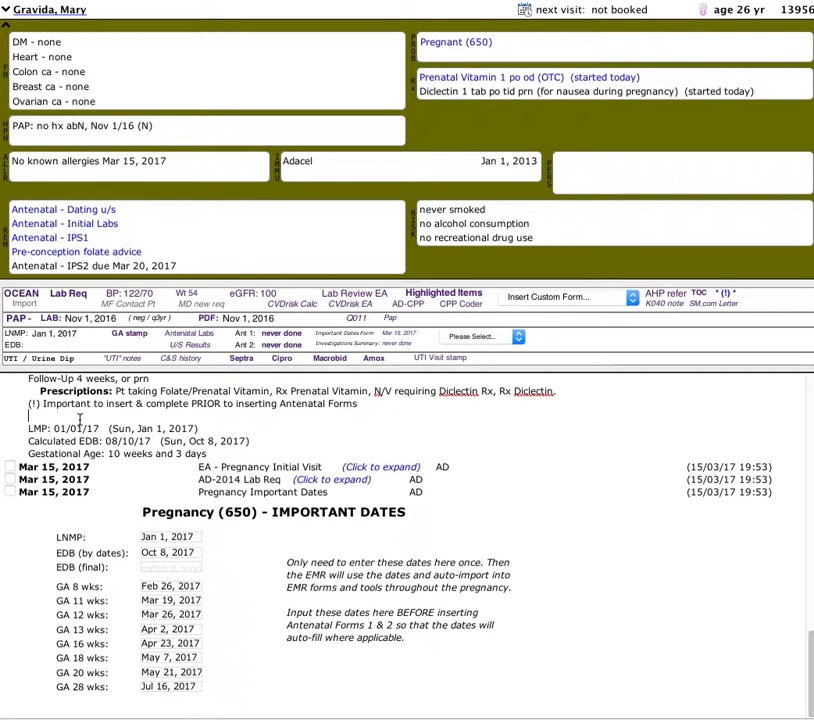
Step: Check the charted LNMP entry, and enter Oct 8, 2017 as EDB (final) in the Pregnancy Important Dates form
{"action": "left_click", "coordinate": [57, 340]}
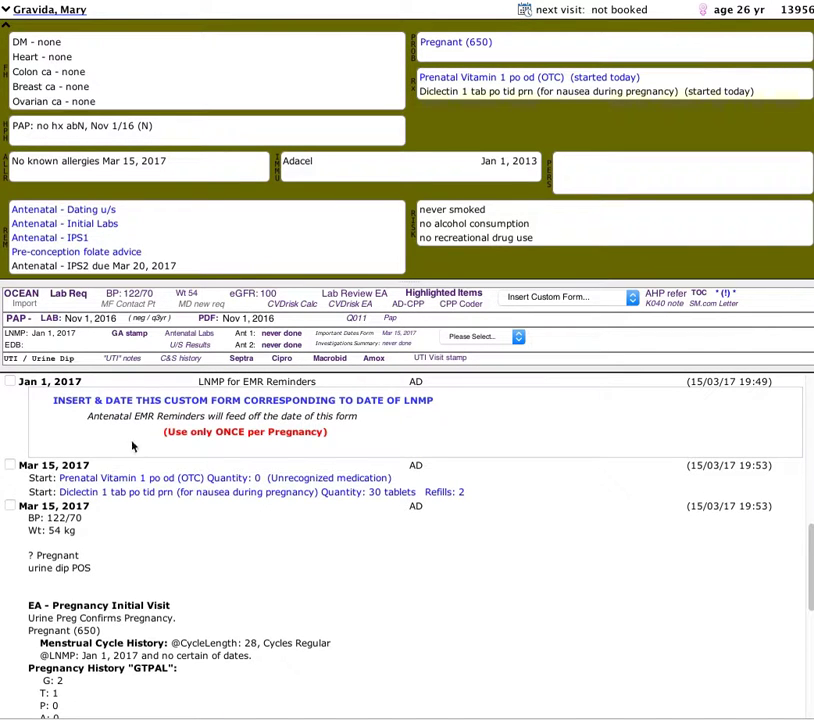
{"action": "scroll", "coordinate": [150, 480], "scroll_direction": "down", "scroll_amount": 10}
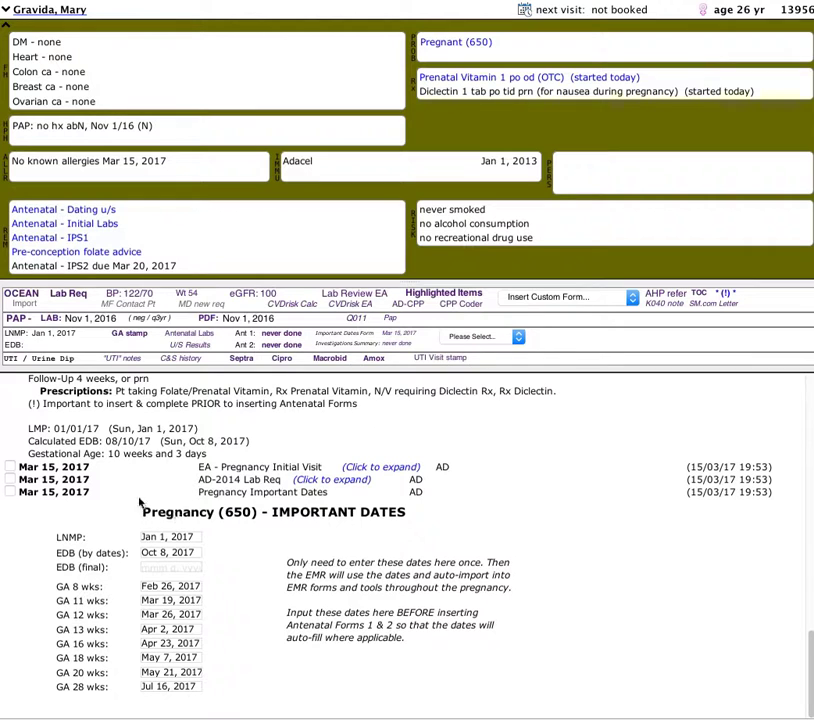
{"action": "left_click", "coordinate": [95, 415]}
{"action": "left_click", "coordinate": [162, 566]}
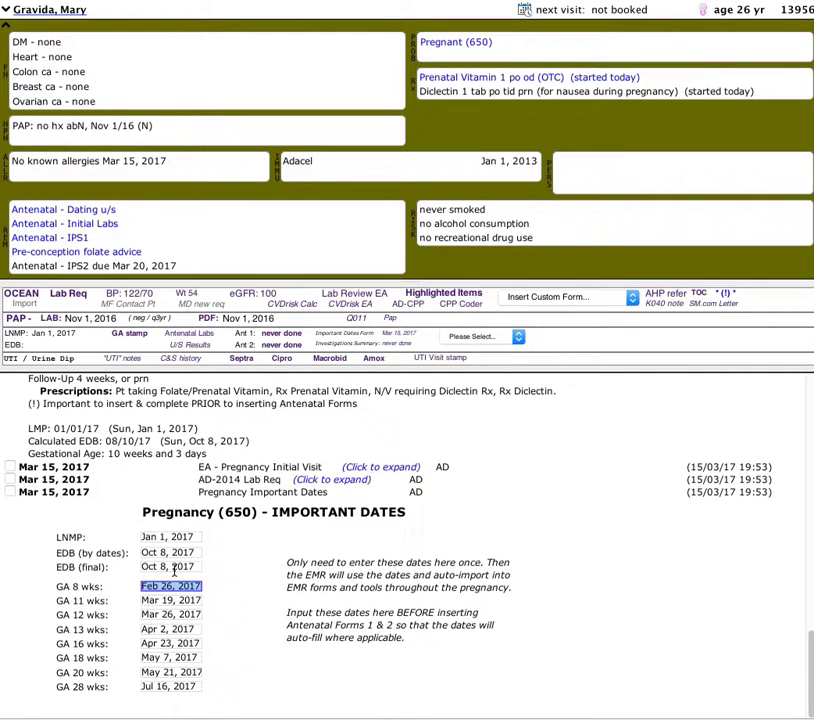
{"action": "left_click", "coordinate": [67, 425]}
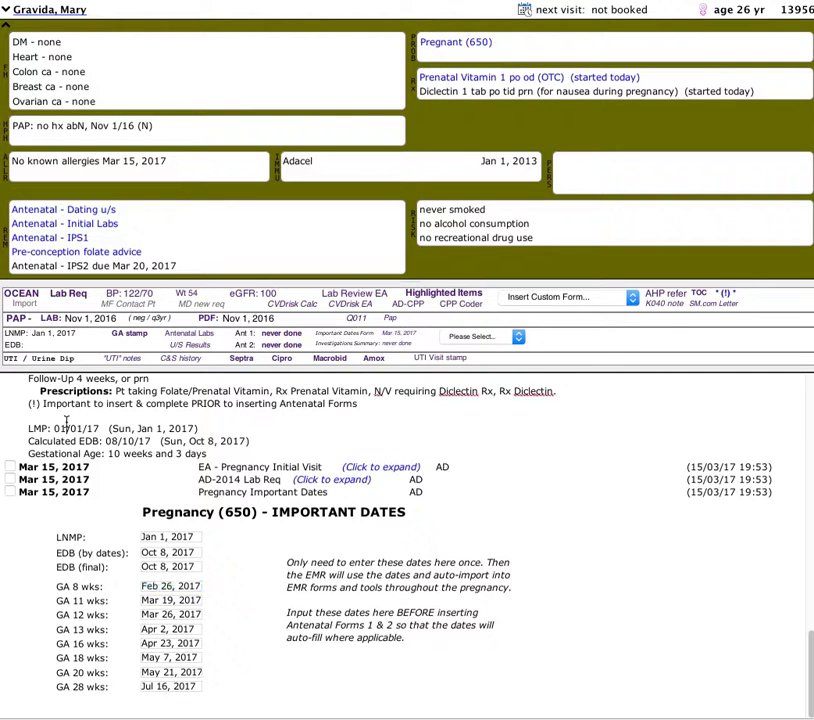